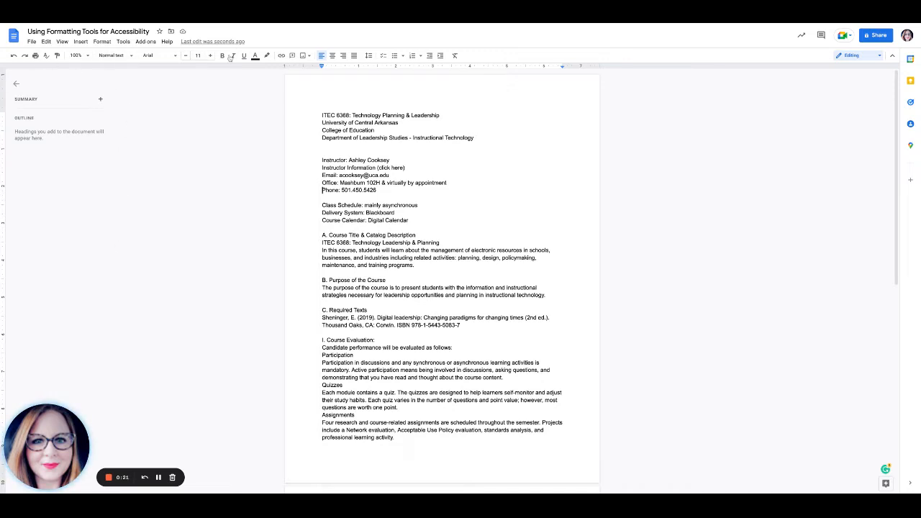
{"action": "left_click", "coordinate": [131, 59]}
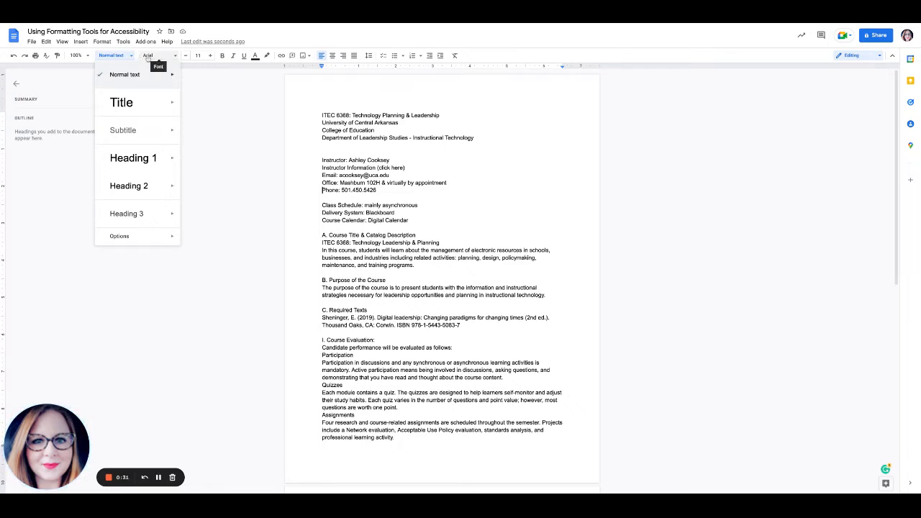
{"action": "left_click", "coordinate": [180, 79]}
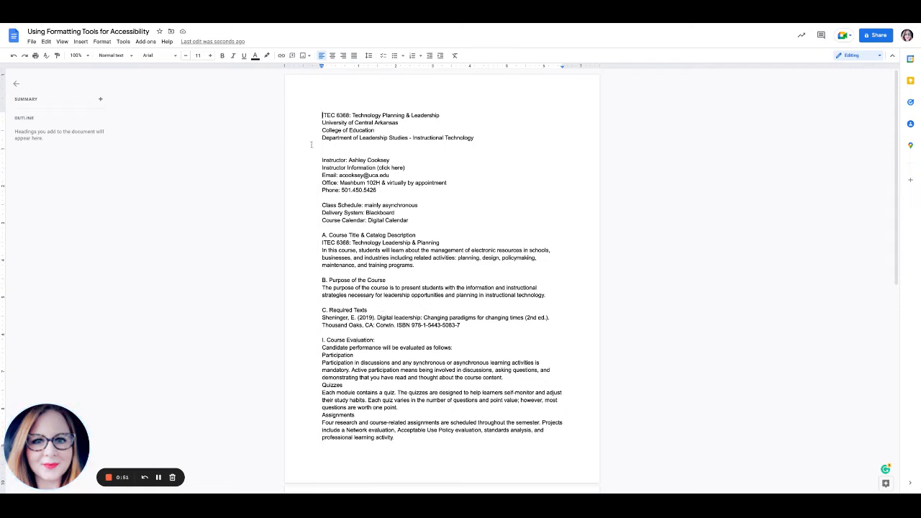
Step: Try the default Title style on the four course header lines at the start of the document, and undo it
{"action": "mouse_move", "coordinate": [320, 115]}
{"action": "left_mouse_down"}
{"action": "mouse_move", "coordinate": [430, 116]}
{"action": "mouse_move", "coordinate": [436, 130]}
{"action": "mouse_move", "coordinate": [474, 137]}
{"action": "left_mouse_up"}
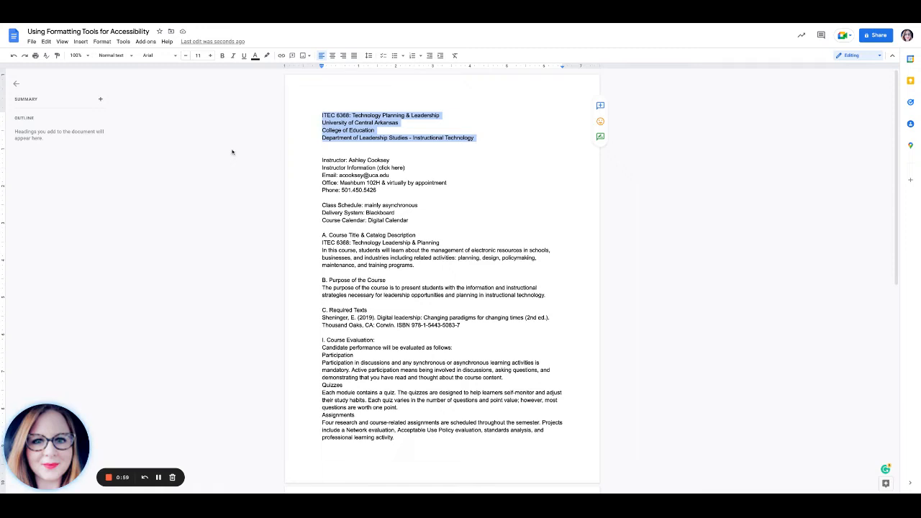
{"action": "left_click", "coordinate": [114, 56]}
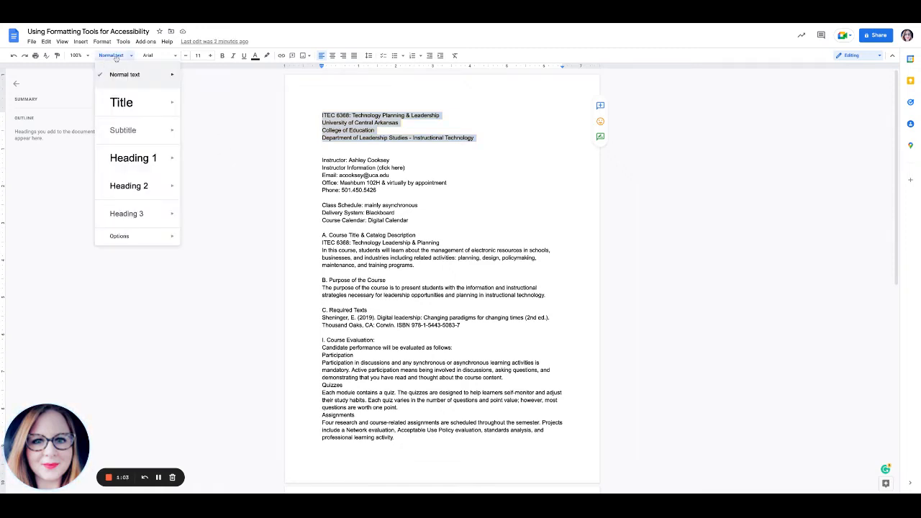
{"action": "mouse_move", "coordinate": [121, 109]}
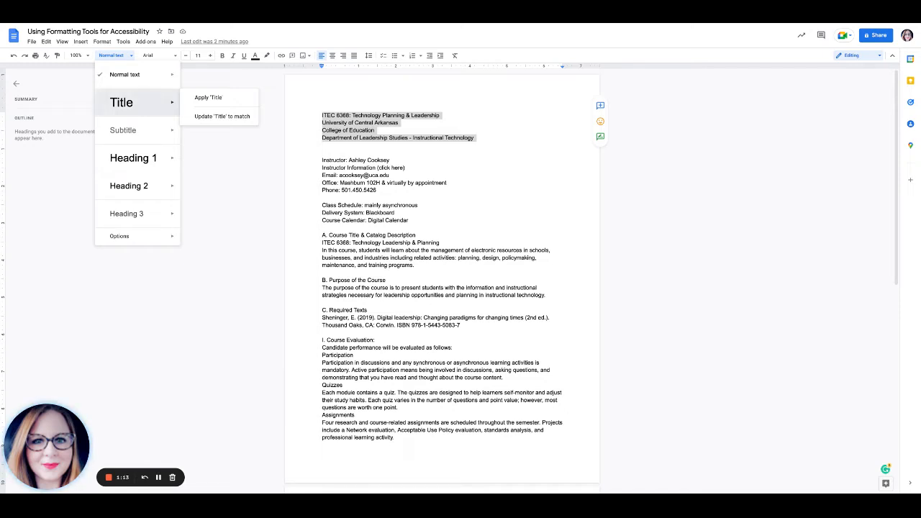
{"action": "left_click", "coordinate": [208, 97]}
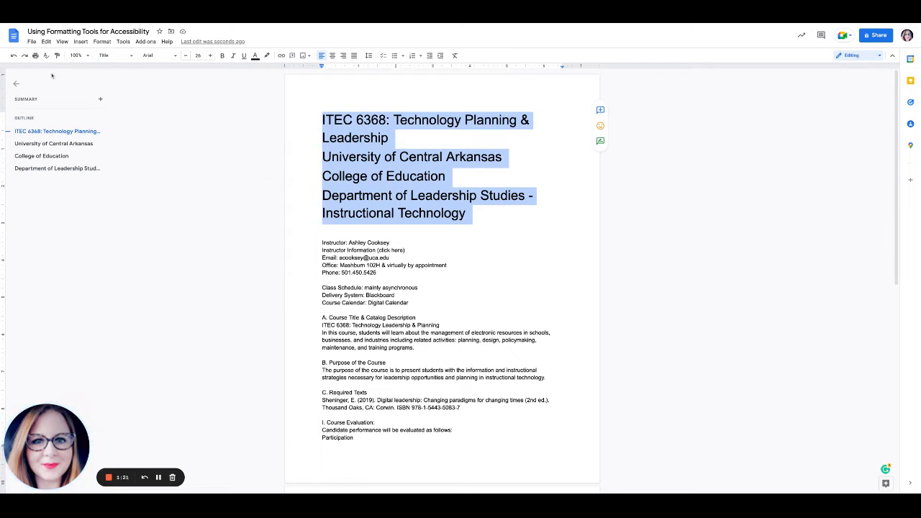
{"action": "left_click", "coordinate": [15, 57]}
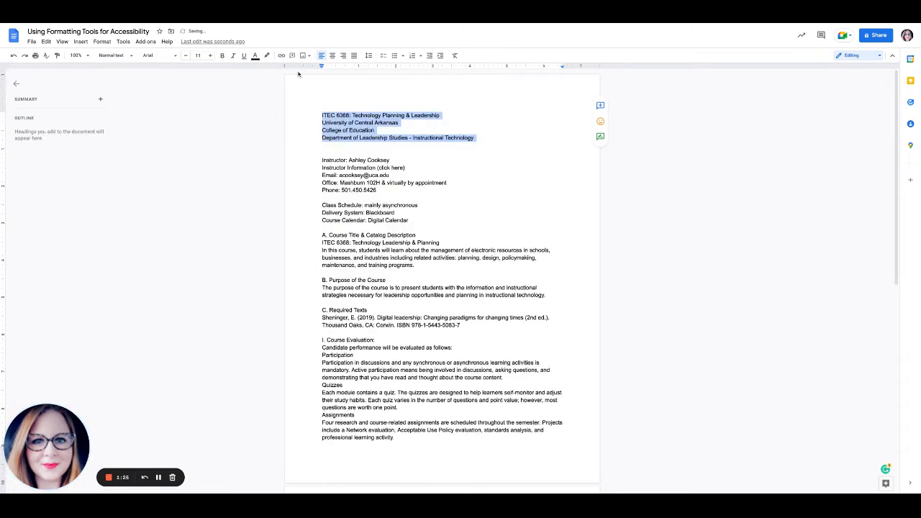
Step: Format the four course header lines as centred, size 14 text and update the Title style to match
{"action": "left_click", "coordinate": [331, 55]}
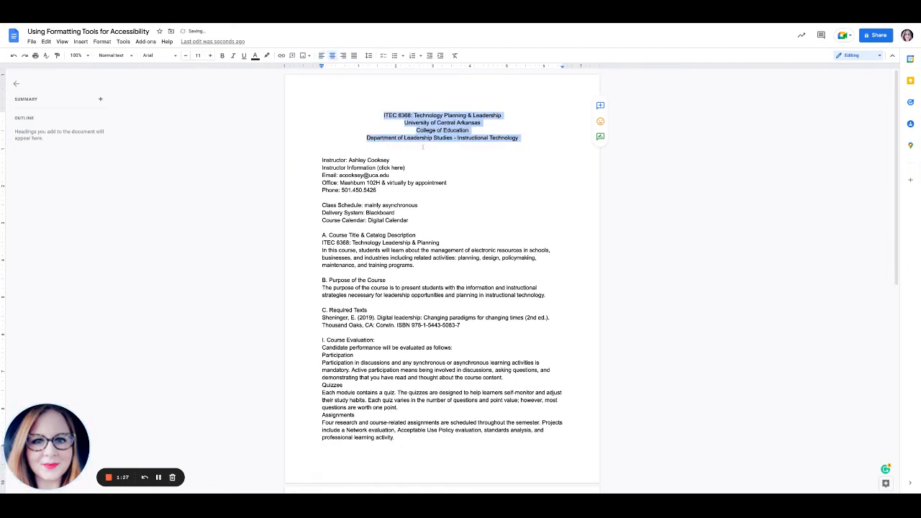
{"action": "left_click", "coordinate": [197, 55]}
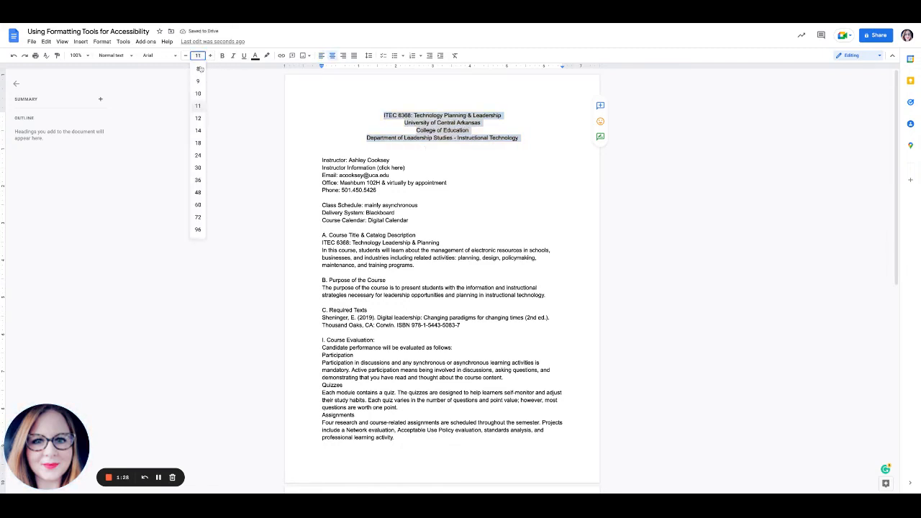
{"action": "left_click", "coordinate": [199, 135]}
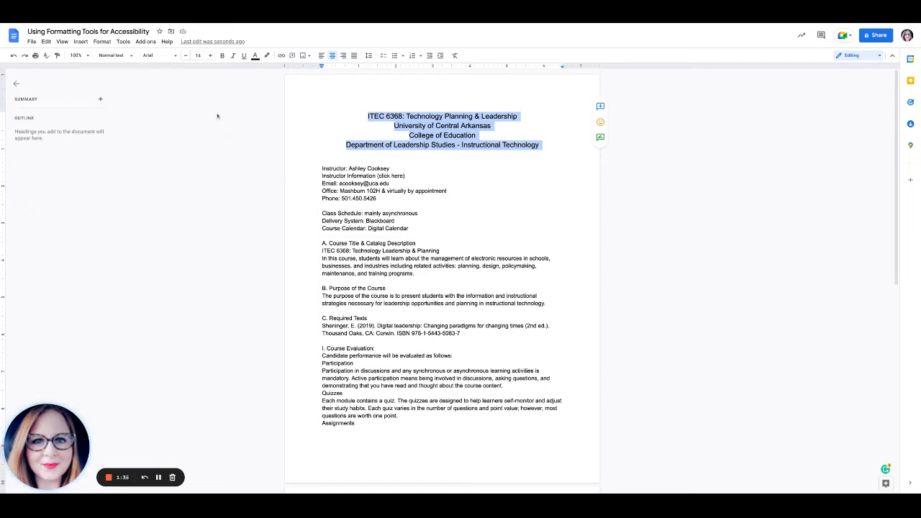
{"action": "left_click", "coordinate": [119, 58]}
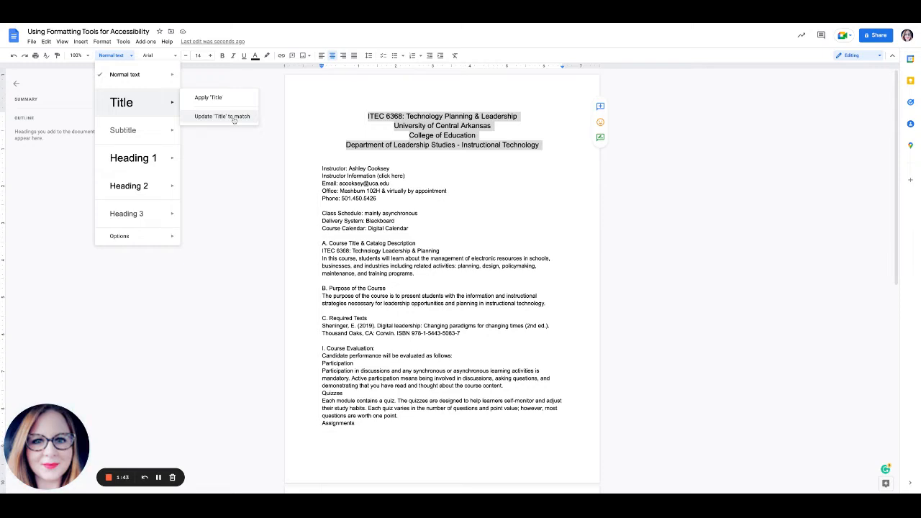
{"action": "left_click", "coordinate": [234, 118]}
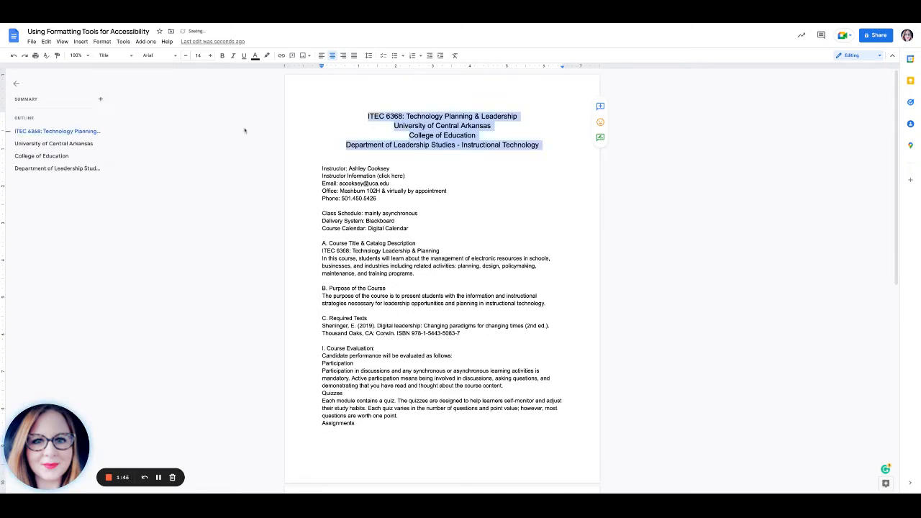
Step: Try the updated Title style on the "Class Schedule: mainly asynchronous" line, and undo it
{"action": "left_click_drag", "start_coordinate": [322, 213], "coordinate": [418, 213]}
{"action": "left_click", "coordinate": [114, 55]}
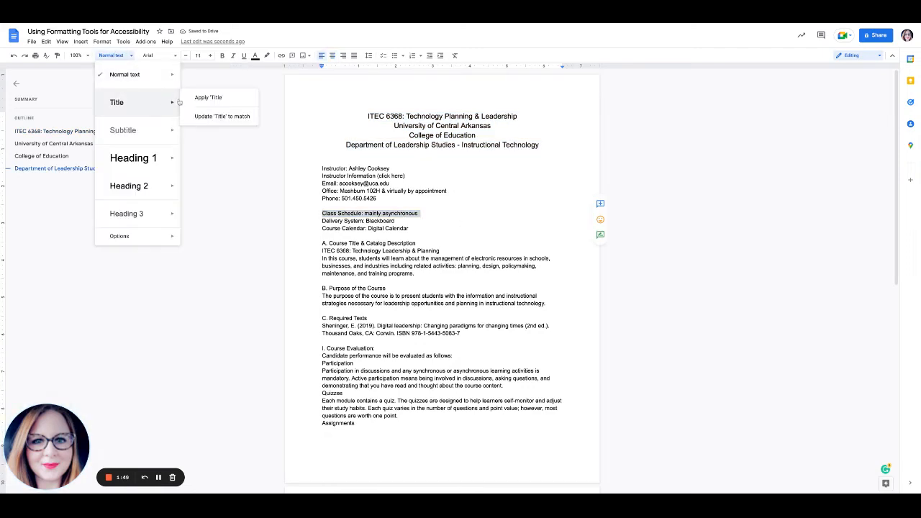
{"action": "left_click", "coordinate": [208, 99]}
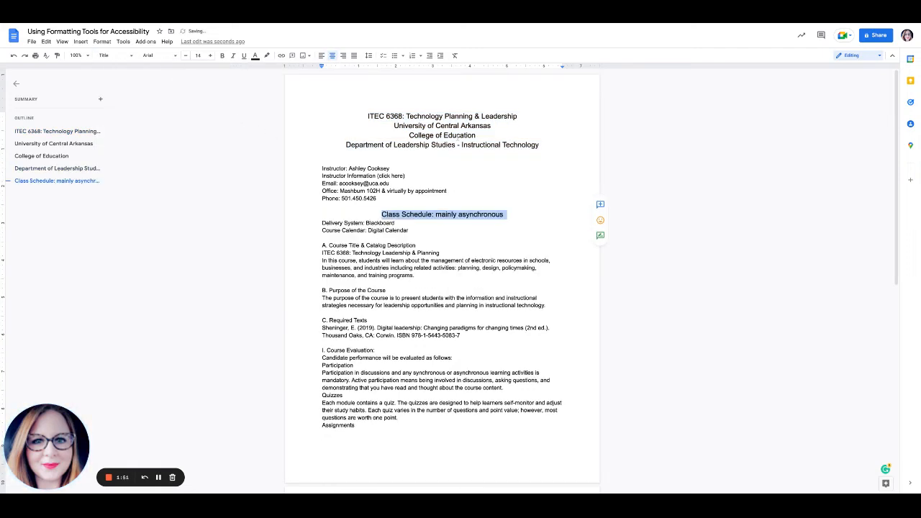
{"action": "left_click", "coordinate": [13, 57]}
{"action": "double_click", "coordinate": [436, 204]}
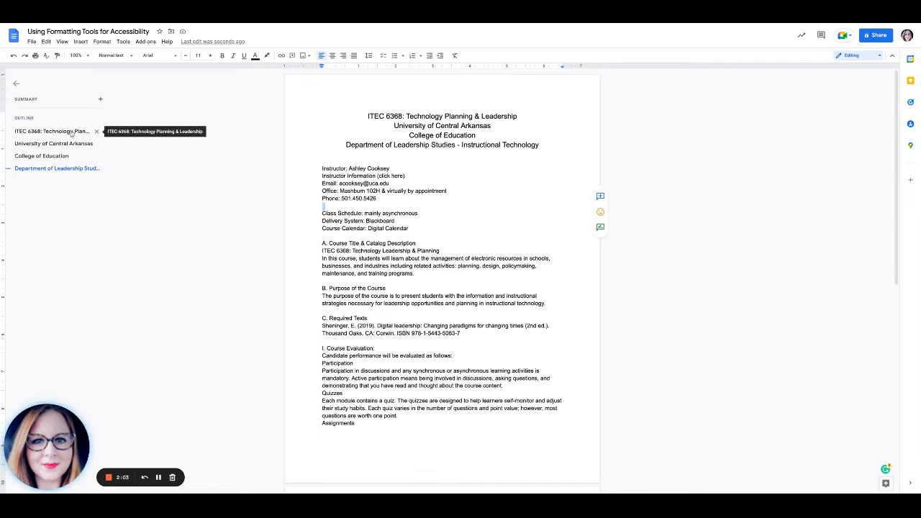
Step: Remove the Department of Leadership Studies, College of Education and University of Central Arkansas entries from the document outline
{"action": "left_click", "coordinate": [97, 169]}
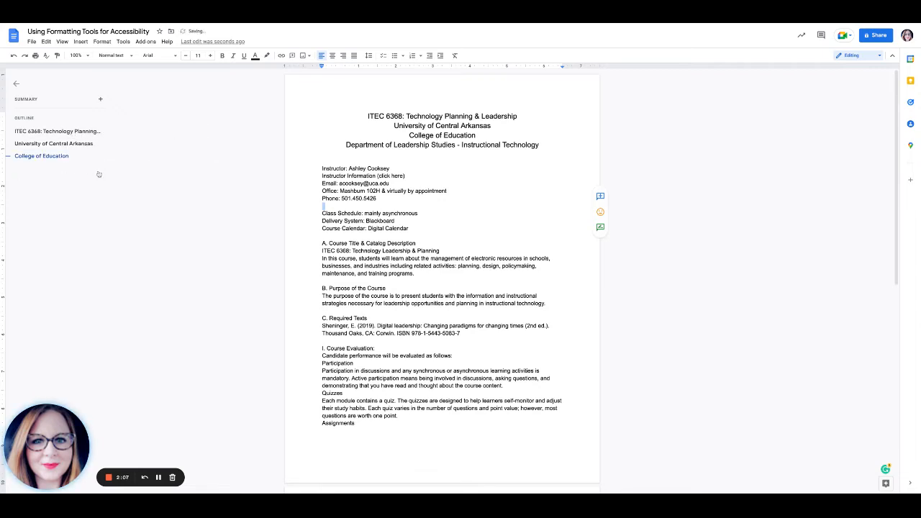
{"action": "left_click", "coordinate": [96, 157]}
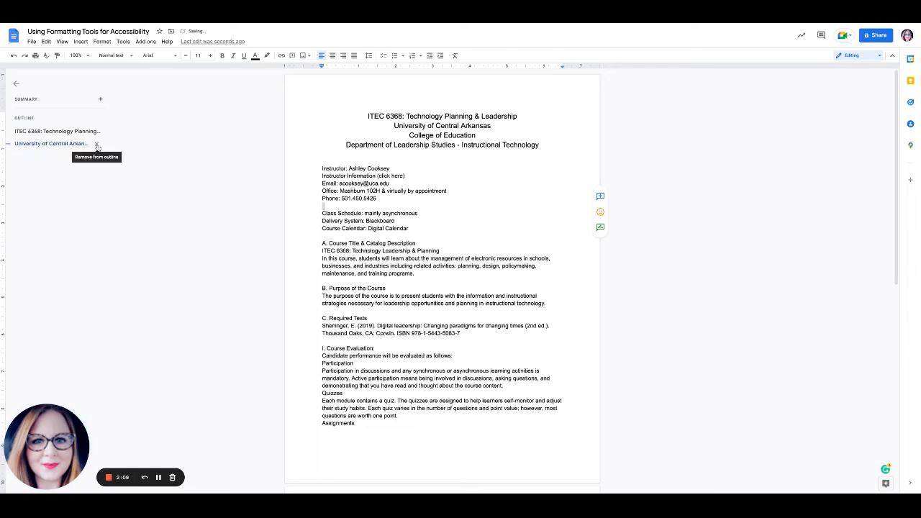
{"action": "left_click", "coordinate": [97, 145]}
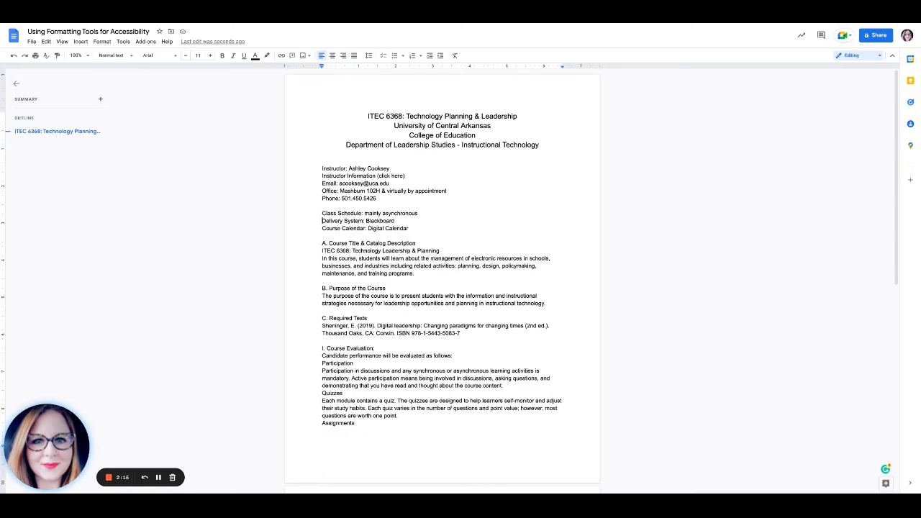
Step: Insert a new line reading "Course Information Overview" directly above the Instructor line
{"action": "left_click", "coordinate": [318, 167]}
{"action": "key", "text": "Return"}
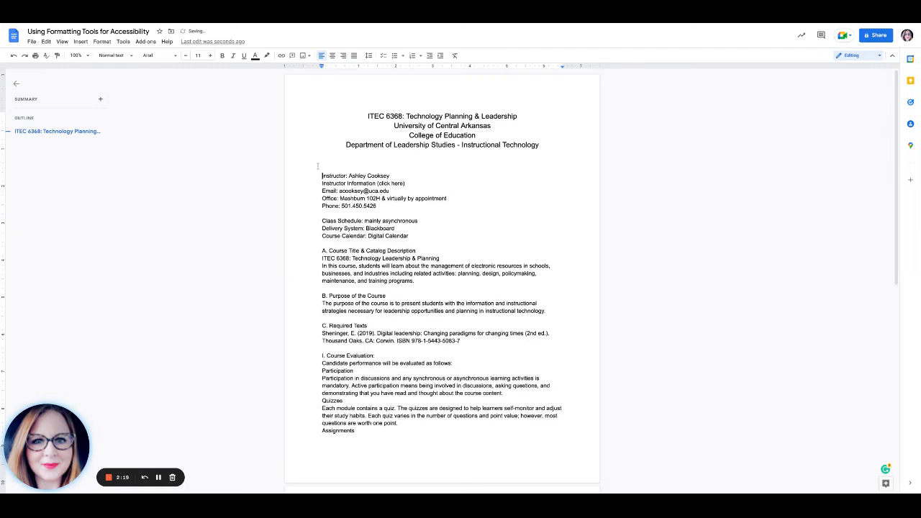
{"action": "type", "text": "Course Information Overview"}
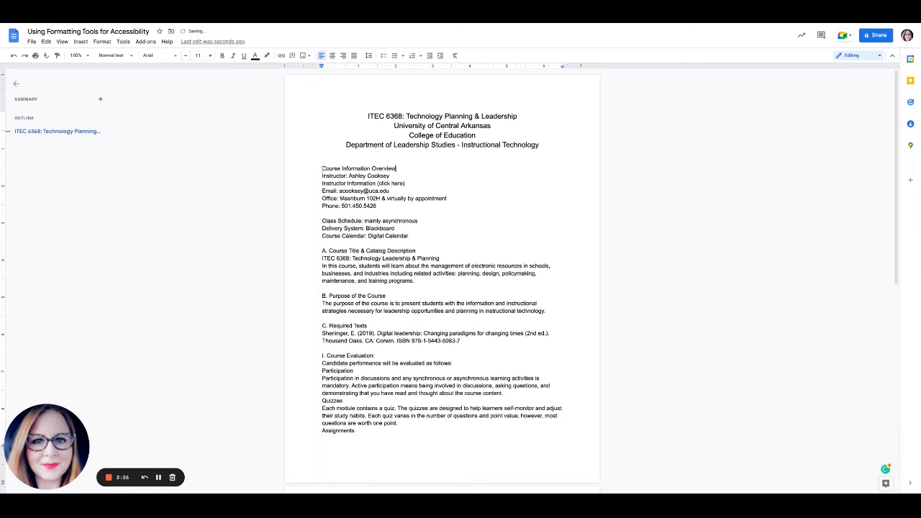
Step: Make the "Course Information Overview" line bold and underlined
{"action": "key", "text": "shift+Right"}
{"action": "key", "text": "shift+Right"}
{"action": "key", "text": "shift+Right"}
{"action": "key", "text": "shift+Right"}
{"action": "key", "text": "shift+Right"}
{"action": "key", "text": "shift+Right"}
{"action": "key", "text": "shift+Right"}
{"action": "key", "text": "shift+Right"}
{"action": "key", "text": "shift+Right"}
{"action": "key", "text": "shift+Right"}
{"action": "key", "text": "shift+Right"}
{"action": "key", "text": "shift+Right"}
{"action": "key", "text": "shift+Right"}
{"action": "key", "text": "shift+Right"}
{"action": "key", "text": "shift+Right"}
{"action": "key", "text": "shift+Right"}
{"action": "key", "text": "shift+Right"}
{"action": "key", "text": "shift+Right"}
{"action": "key", "text": "shift+Right"}
{"action": "key", "text": "shift+Right"}
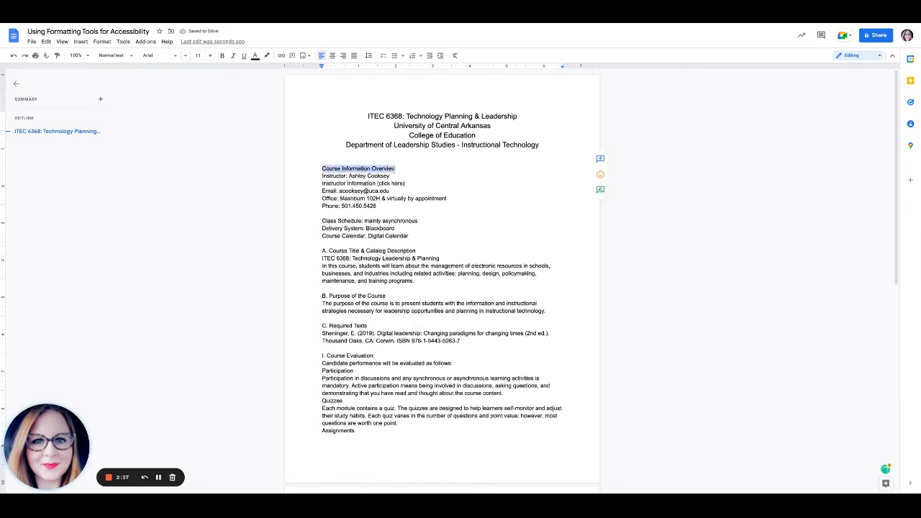
{"action": "left_click", "coordinate": [222, 55]}
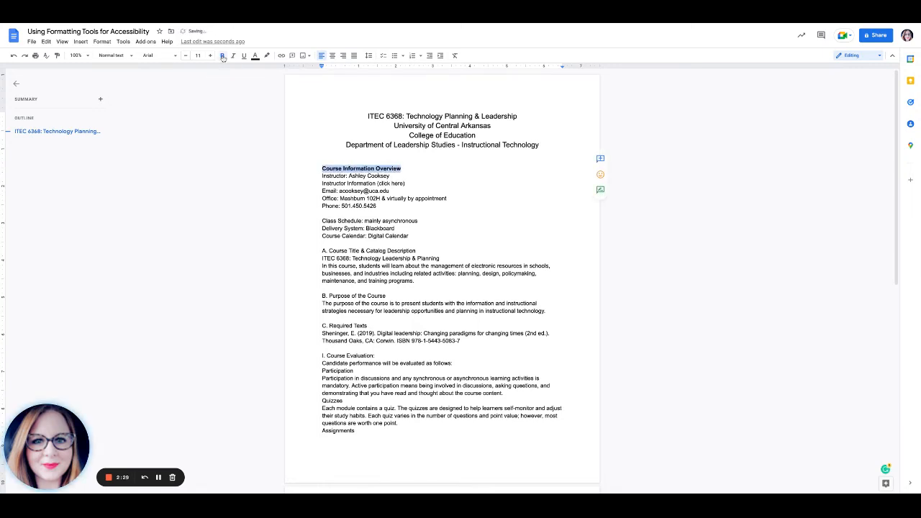
{"action": "left_click", "coordinate": [244, 56]}
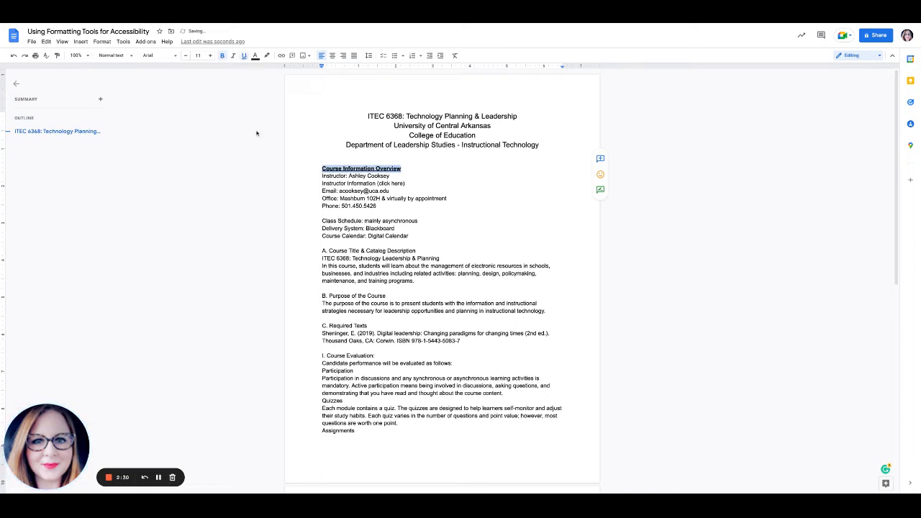
Step: Update the Heading 2 style to match the formatting of the "Course Information Overview" line
{"action": "left_click", "coordinate": [115, 56]}
{"action": "mouse_move", "coordinate": [140, 186]}
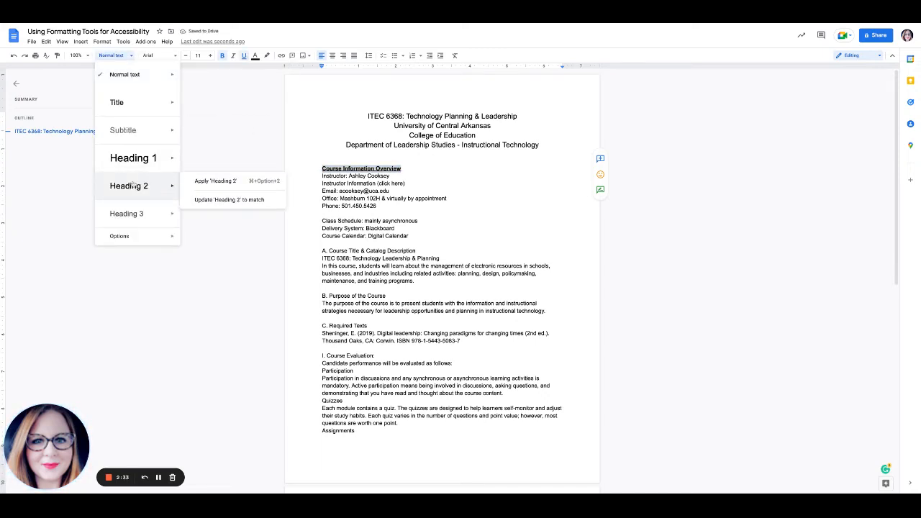
{"action": "left_click", "coordinate": [200, 200]}
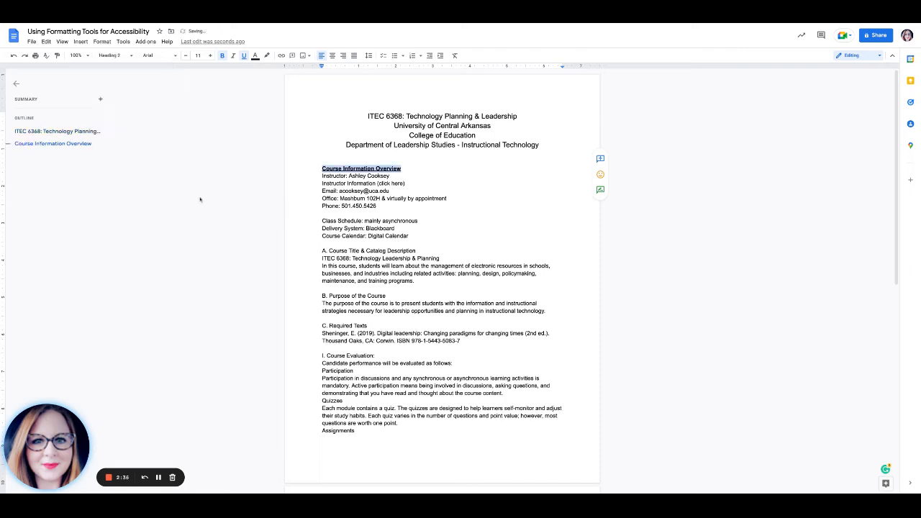
{"action": "left_click", "coordinate": [341, 205]}
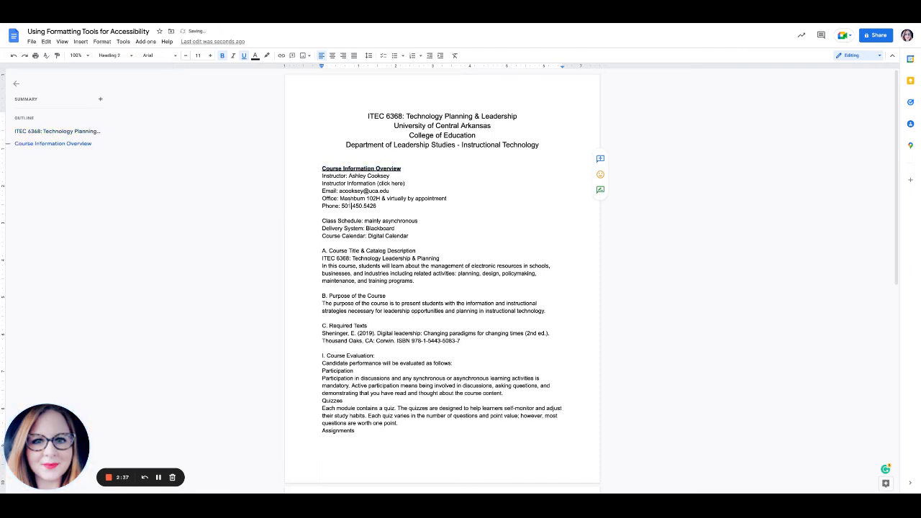
Step: Try the default Heading 1 style on the "A. Course Title & Catalog Description" line, and undo it
{"action": "scroll", "coordinate": [337, 221], "scroll_direction": "down", "scroll_amount": 3}
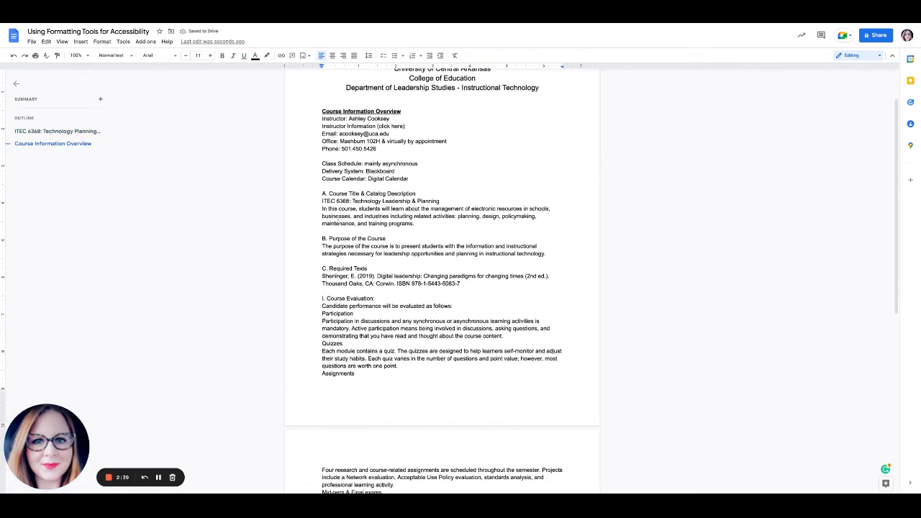
{"action": "left_click_drag", "start_coordinate": [320, 159], "coordinate": [327, 160]}
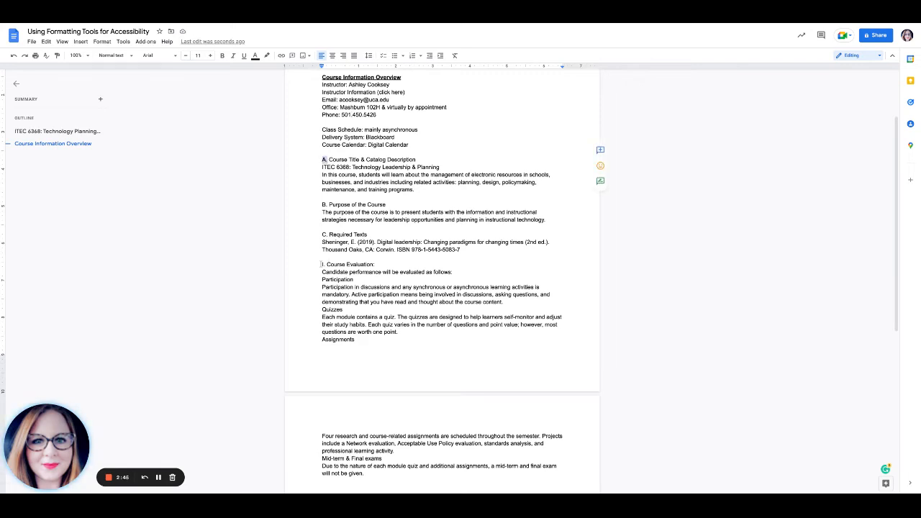
{"action": "scroll", "coordinate": [325, 264], "scroll_direction": "up", "scroll_amount": 1}
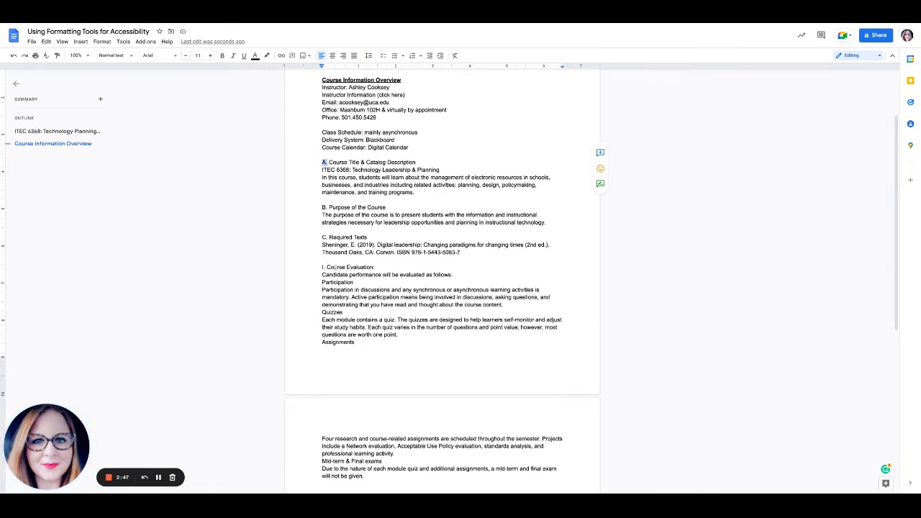
{"action": "left_click", "coordinate": [356, 177]}
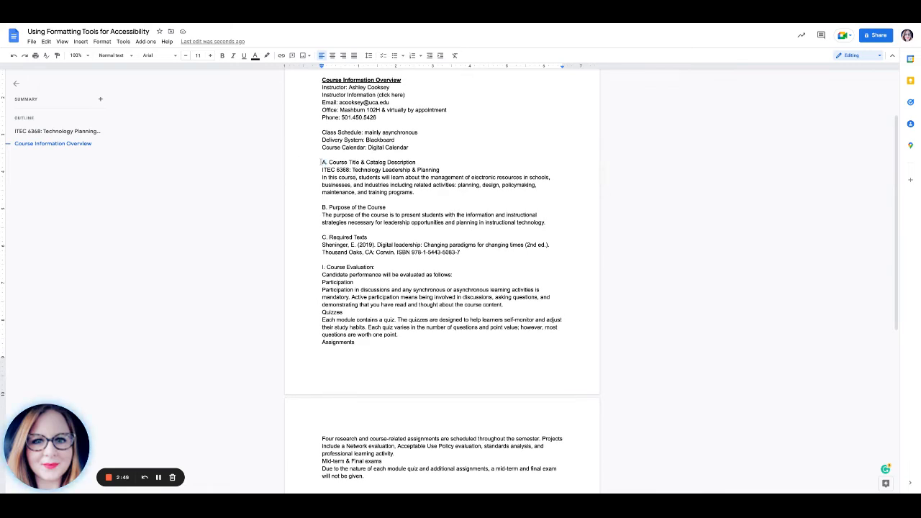
{"action": "left_click_drag", "start_coordinate": [321, 162], "coordinate": [415, 162]}
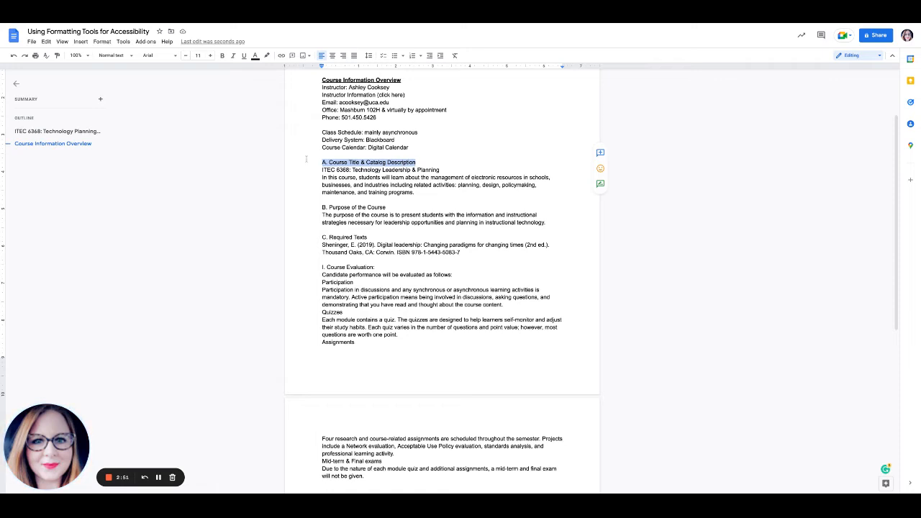
{"action": "left_click", "coordinate": [111, 55]}
{"action": "mouse_move", "coordinate": [131, 161]}
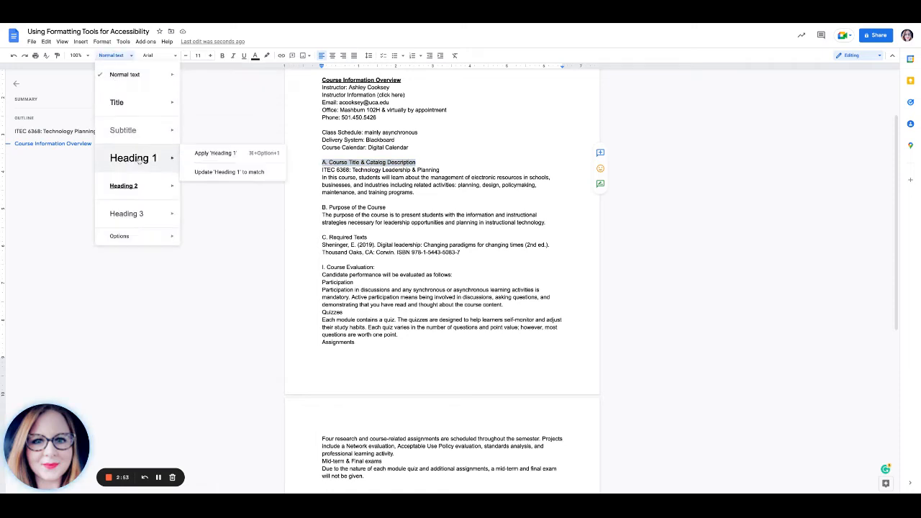
{"action": "left_click", "coordinate": [216, 157]}
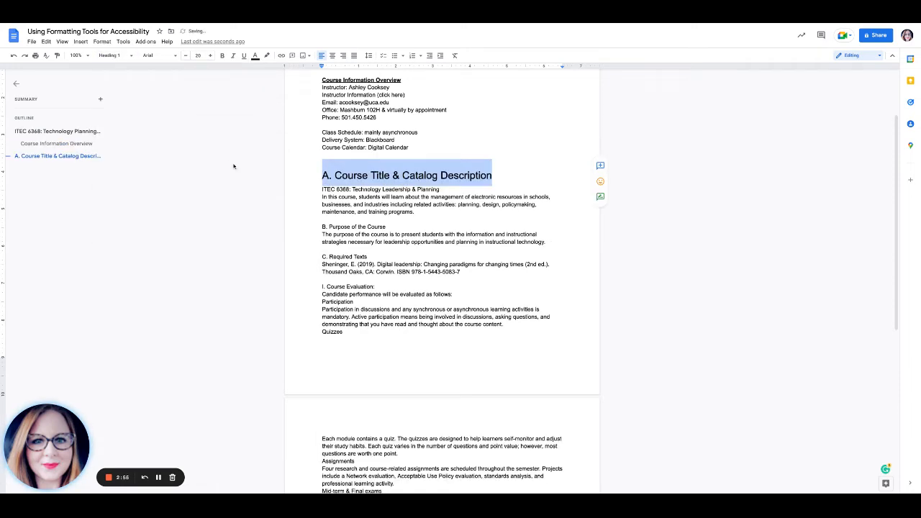
{"action": "left_click", "coordinate": [13, 56]}
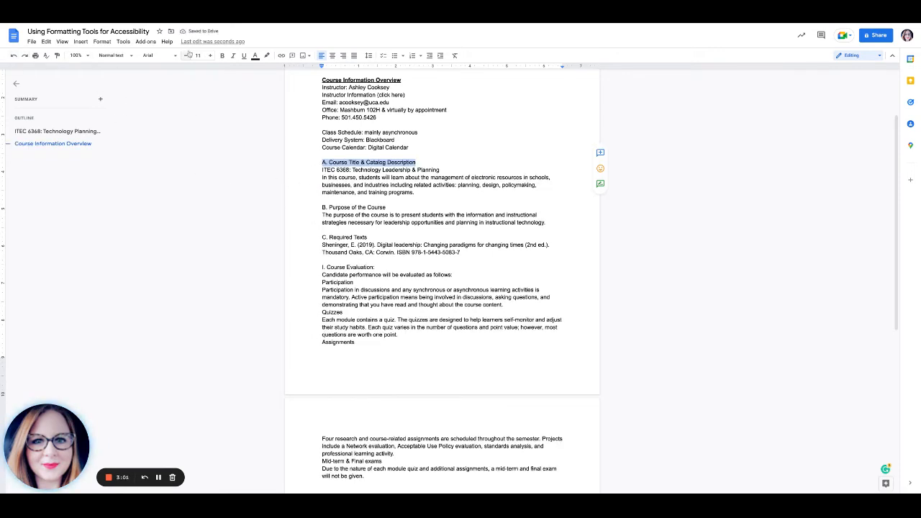
Step: Format the "A. Course Title & Catalog Description" line as bold 13-point text
{"action": "left_click", "coordinate": [210, 57]}
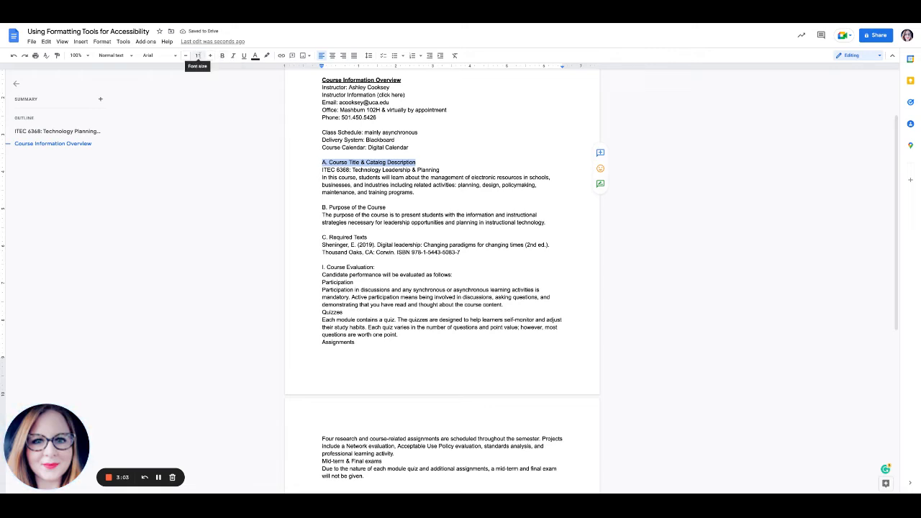
{"action": "left_click", "coordinate": [211, 56]}
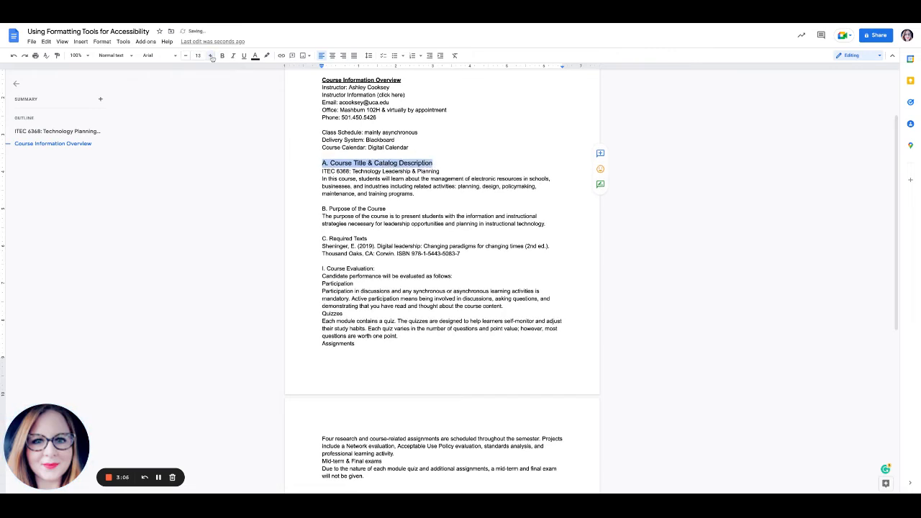
{"action": "left_click", "coordinate": [211, 56]}
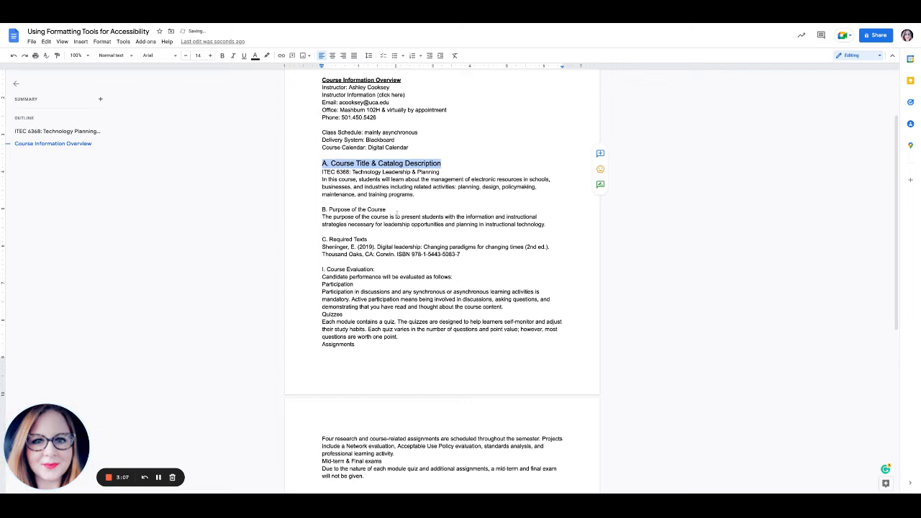
{"action": "left_click", "coordinate": [186, 56]}
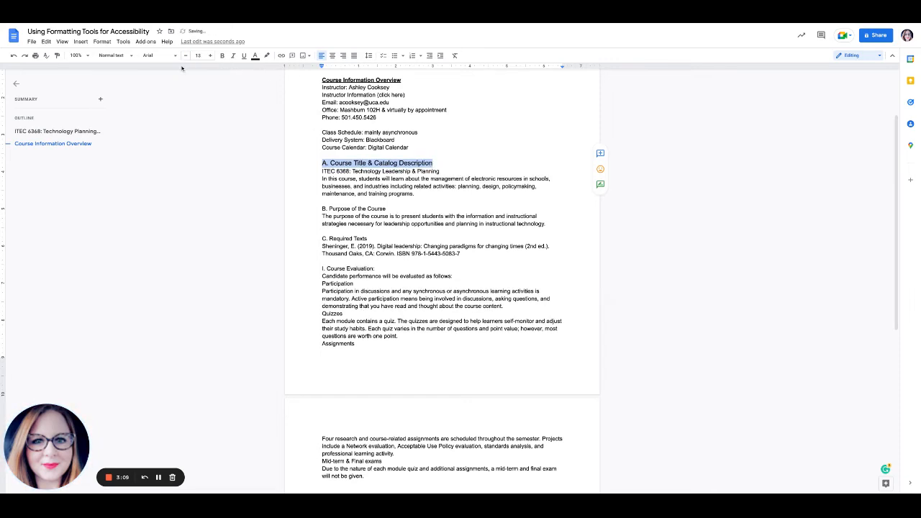
{"action": "left_click", "coordinate": [223, 57]}
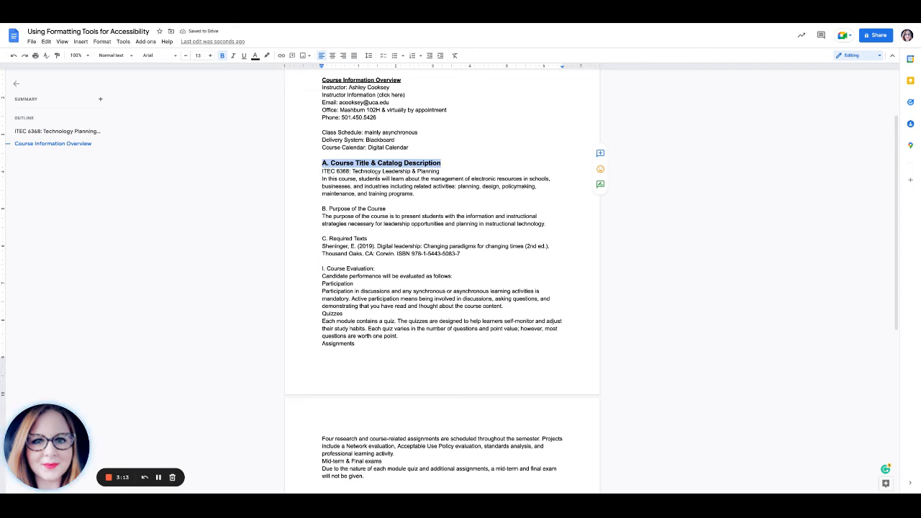
Step: Update the Heading 1 style to match the formatting of the "A. Course Title & Catalog Description" line
{"action": "scroll", "coordinate": [376, 171], "scroll_direction": "down", "scroll_amount": 1}
{"action": "left_click", "coordinate": [129, 56]}
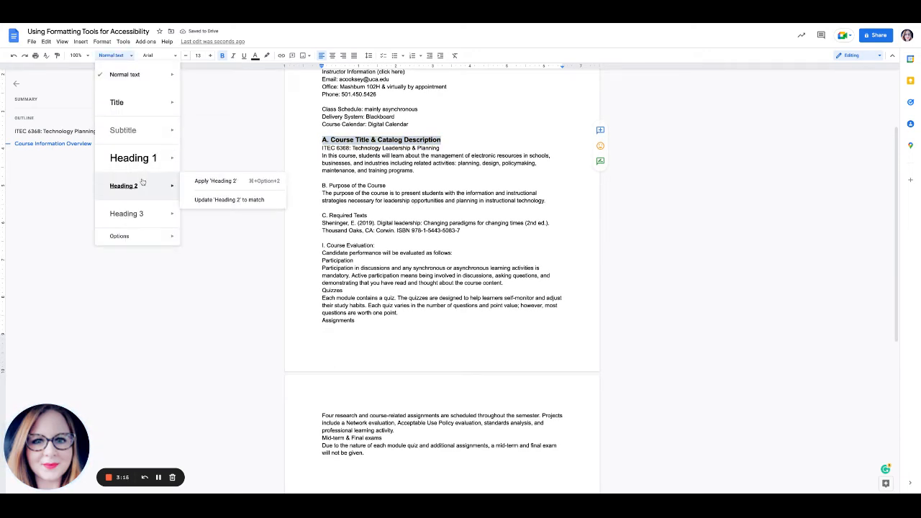
{"action": "mouse_move", "coordinate": [141, 160]}
{"action": "left_click", "coordinate": [213, 172]}
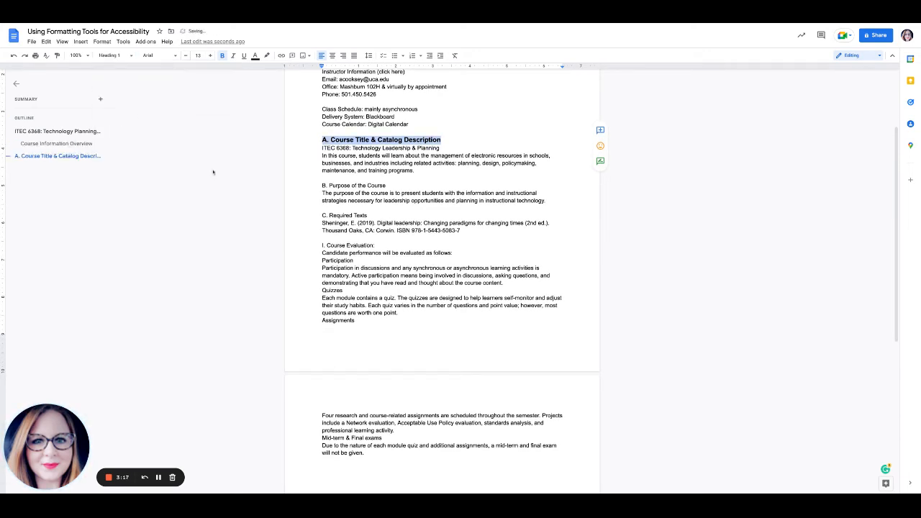
Step: Apply the Heading 1 style to the "B. Purpose of the Course" and "C. Required Texts" lines
{"action": "left_click_drag", "start_coordinate": [322, 185], "coordinate": [386, 186]}
{"action": "left_click", "coordinate": [113, 56]}
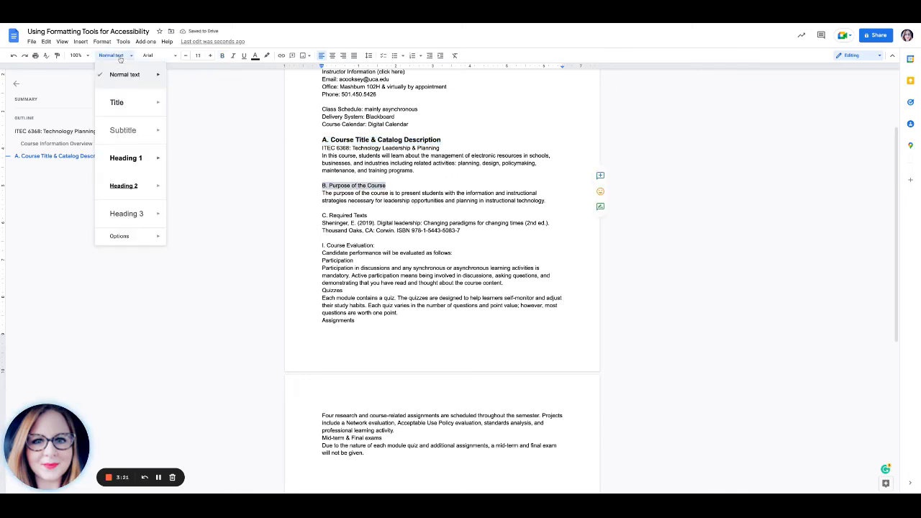
{"action": "mouse_move", "coordinate": [133, 164]}
{"action": "left_click", "coordinate": [196, 153]}
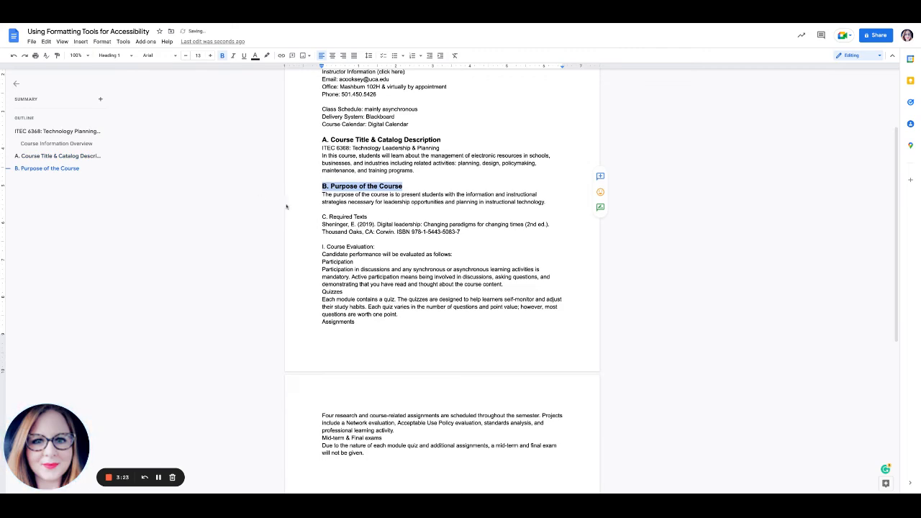
{"action": "left_click_drag", "start_coordinate": [321, 216], "coordinate": [368, 216]}
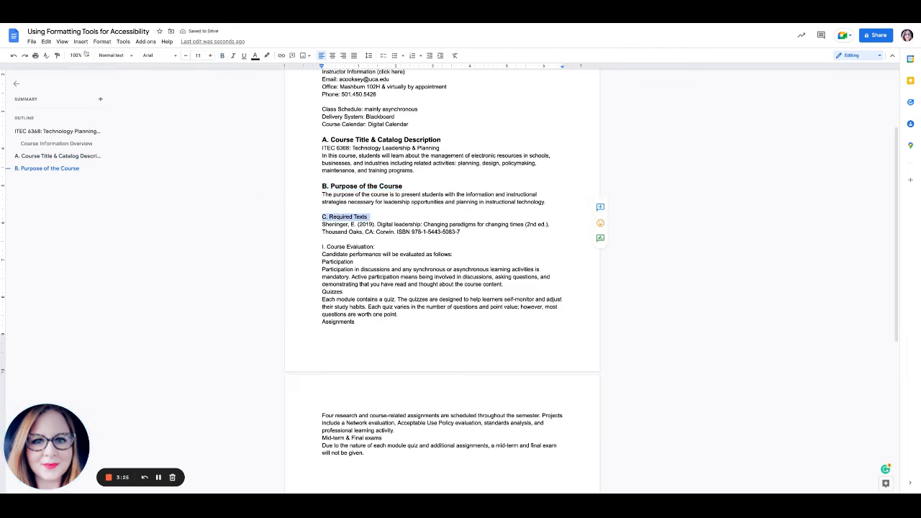
{"action": "left_click", "coordinate": [108, 55]}
{"action": "mouse_move", "coordinate": [129, 157]}
{"action": "left_click", "coordinate": [196, 152]}
Step: Apply the Heading 1 style to the "I. Course Evaluation:" line
{"action": "scroll", "coordinate": [326, 155], "scroll_direction": "down", "scroll_amount": 3}
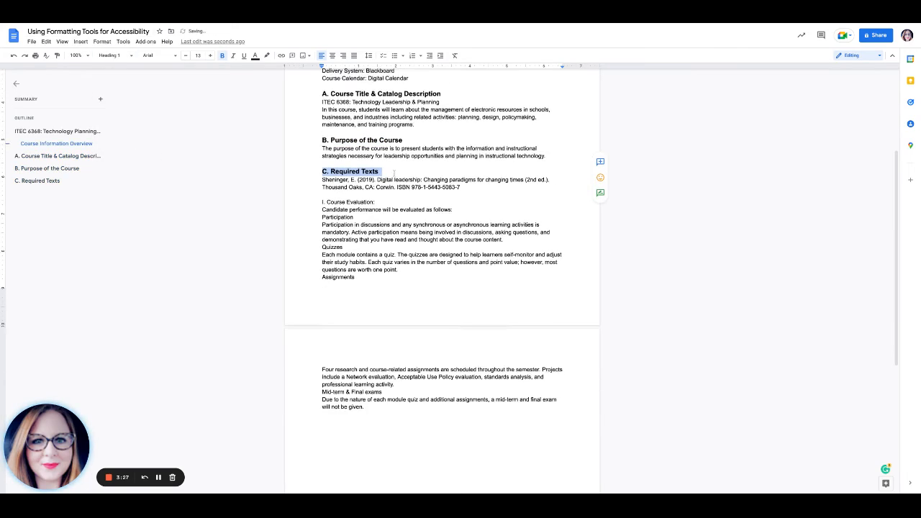
{"action": "left_click_drag", "start_coordinate": [323, 148], "coordinate": [375, 148]}
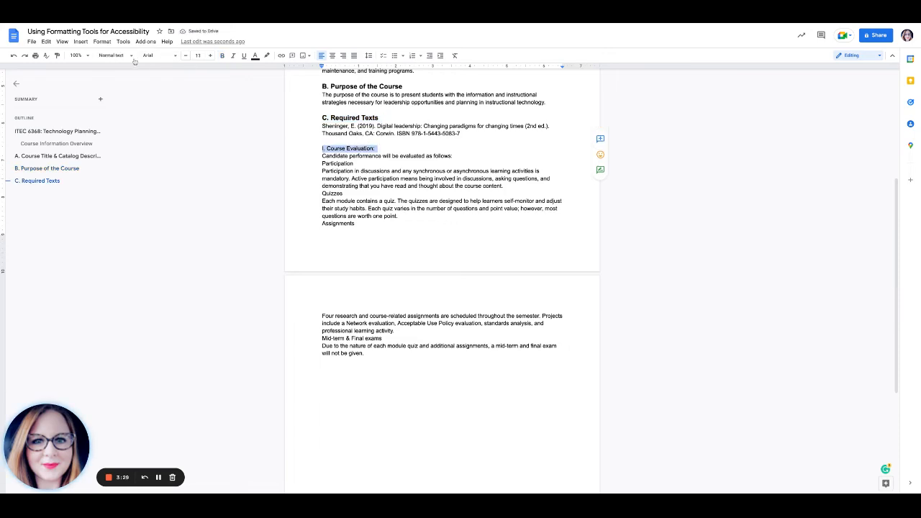
{"action": "left_click", "coordinate": [112, 56]}
{"action": "left_click", "coordinate": [125, 158]}
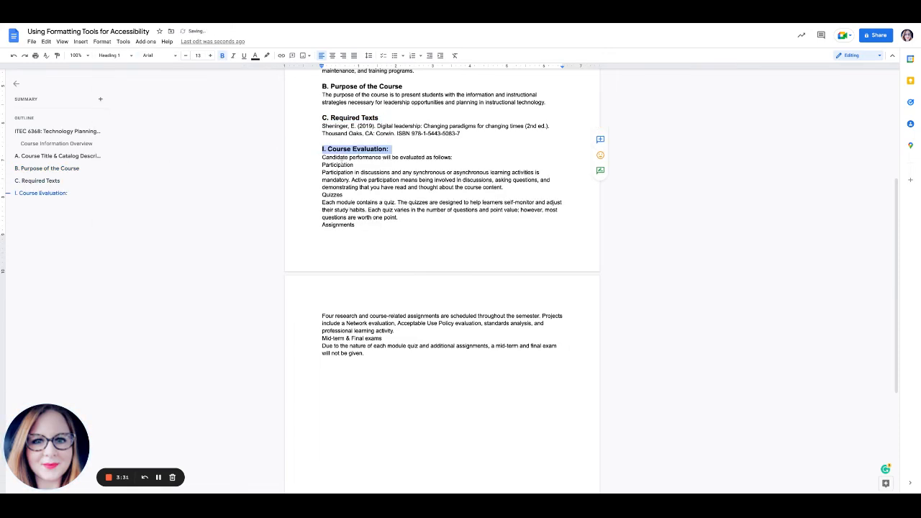
Step: Review the style of the "Course Information Overview" line and the Participation, Quizzes, Assignments and Mid-term & Final exams lines under Course Evaluation
{"action": "scroll", "coordinate": [352, 278], "scroll_direction": "up", "scroll_amount": 3}
{"action": "scroll", "coordinate": [352, 278], "scroll_direction": "up", "scroll_amount": 2}
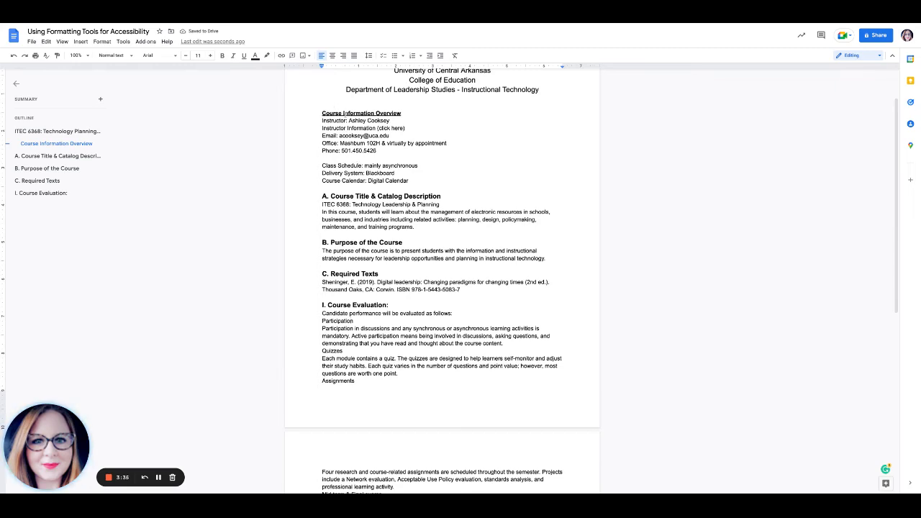
{"action": "left_click", "coordinate": [343, 113]}
{"action": "scroll", "coordinate": [344, 113], "scroll_direction": "down", "scroll_amount": 1}
{"action": "scroll", "coordinate": [343, 216], "scroll_direction": "down", "scroll_amount": 3}
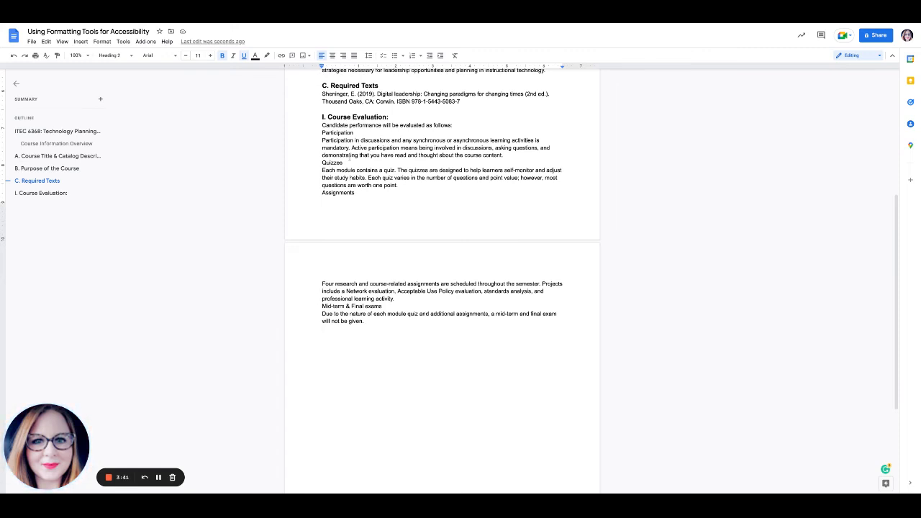
{"action": "scroll", "coordinate": [347, 155], "scroll_direction": "down", "scroll_amount": 1}
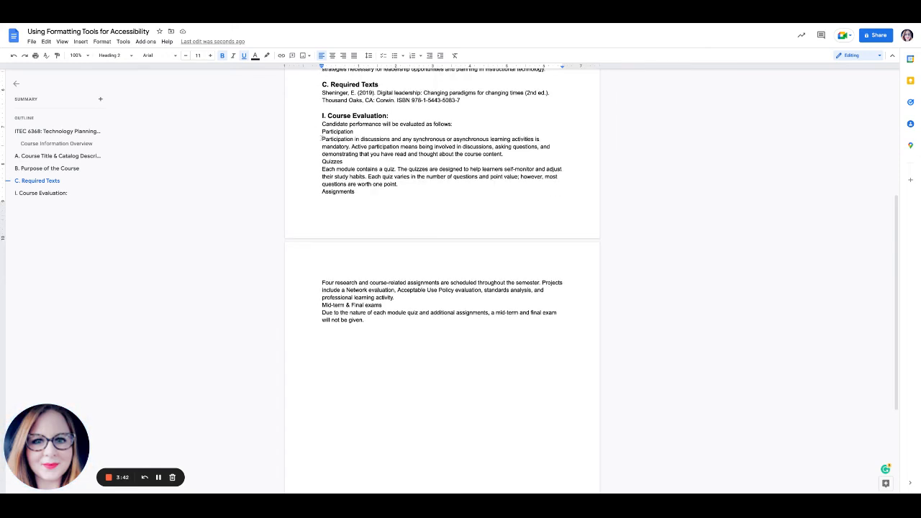
{"action": "double_click", "coordinate": [322, 132]}
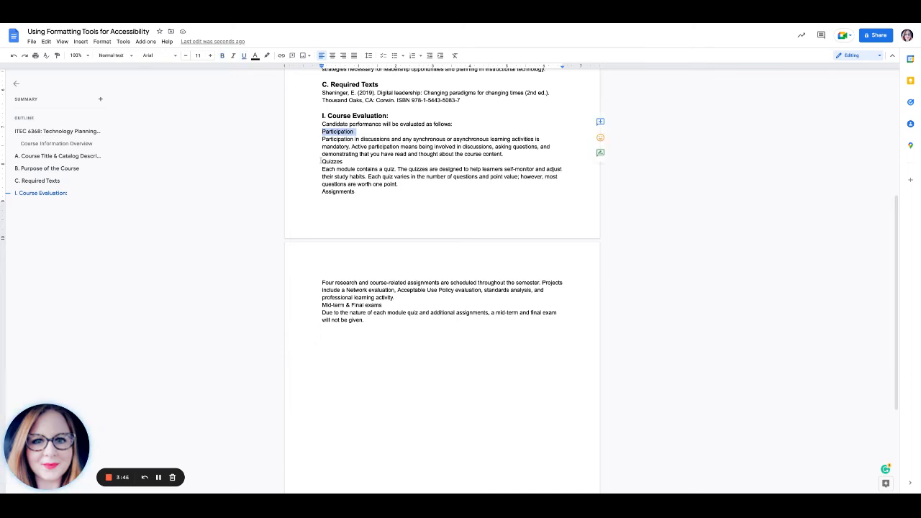
{"action": "double_click", "coordinate": [322, 161]}
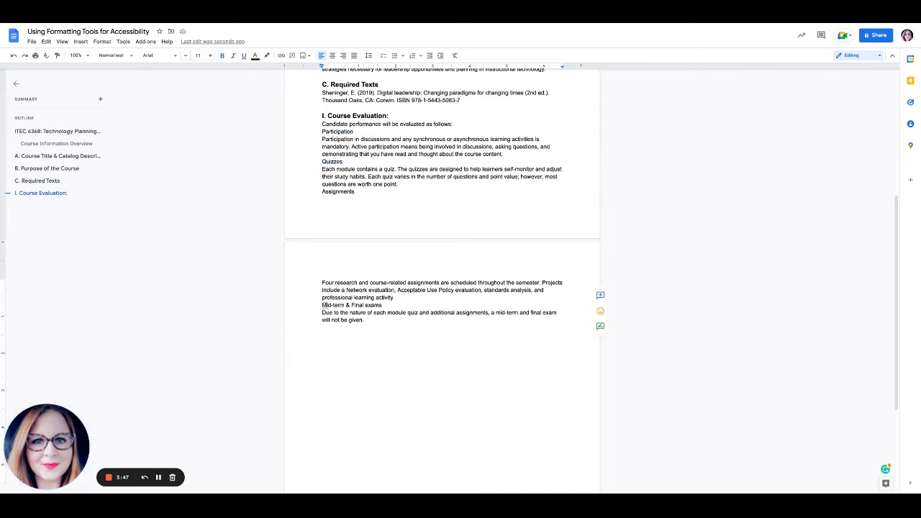
{"action": "left_click_drag", "start_coordinate": [322, 305], "coordinate": [382, 305]}
{"action": "left_click_drag", "start_coordinate": [321, 192], "coordinate": [357, 191]}
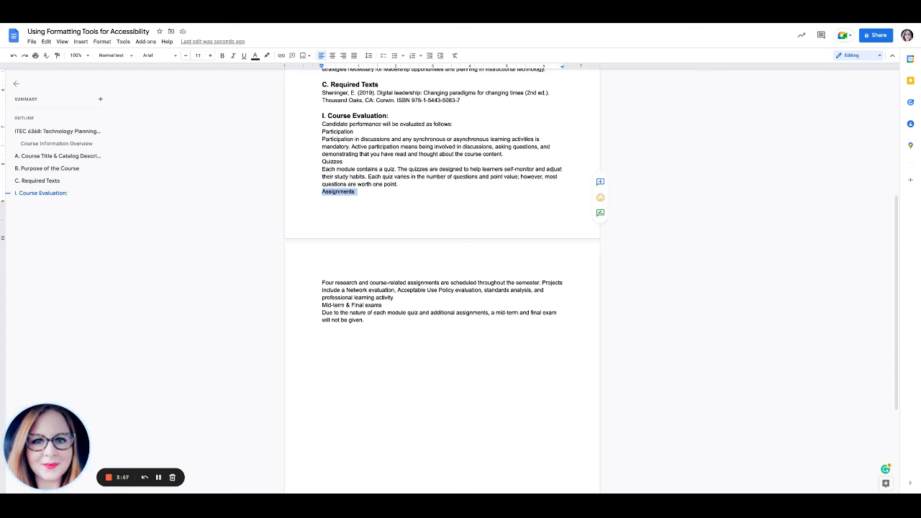
{"action": "scroll", "coordinate": [441, 281], "scroll_direction": "down", "scroll_amount": 1}
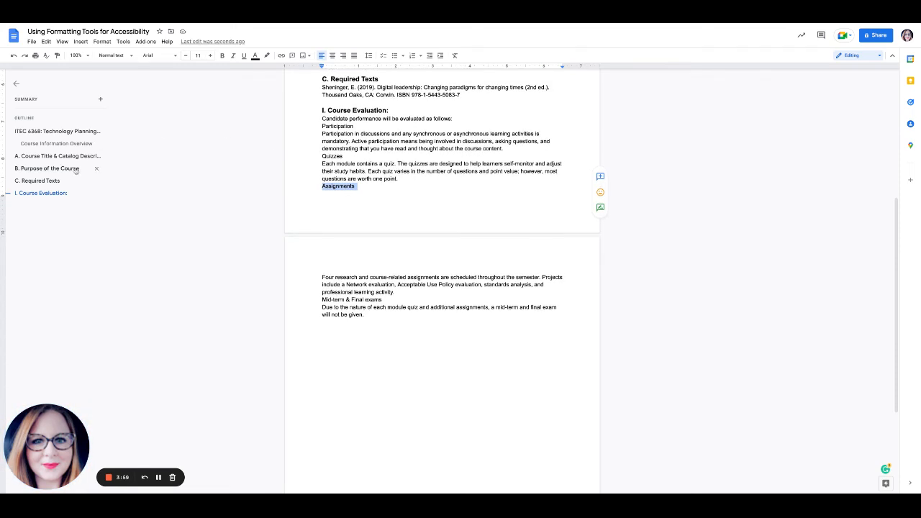
{"action": "left_click", "coordinate": [368, 163]}
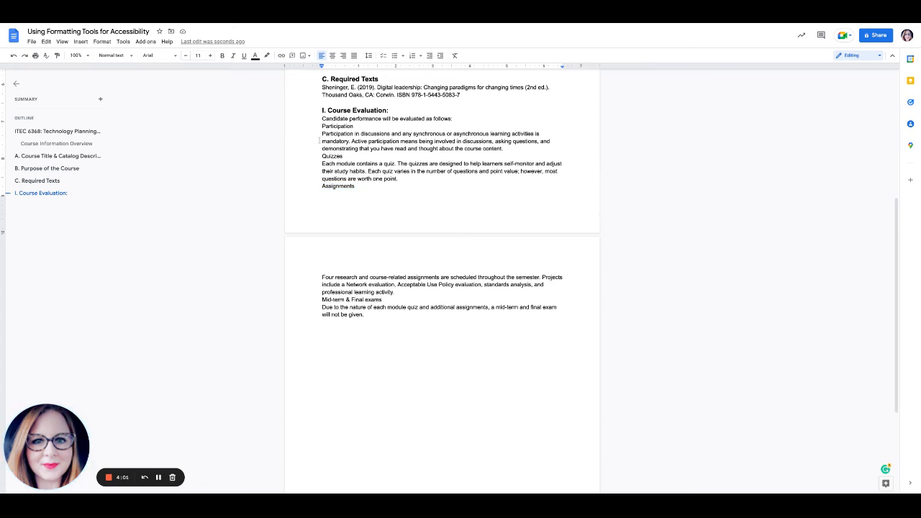
Step: Apply the Heading 2 style to the Participation and Quizzes lines under Course Evaluation
{"action": "left_click_drag", "start_coordinate": [337, 126], "coordinate": [354, 126]}
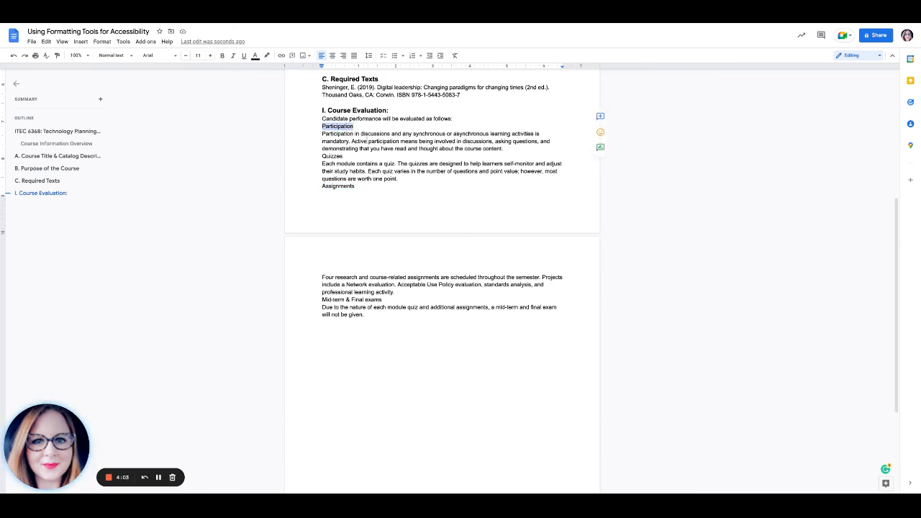
{"action": "left_click", "coordinate": [115, 55]}
{"action": "mouse_move", "coordinate": [112, 74]}
{"action": "mouse_move", "coordinate": [127, 192]}
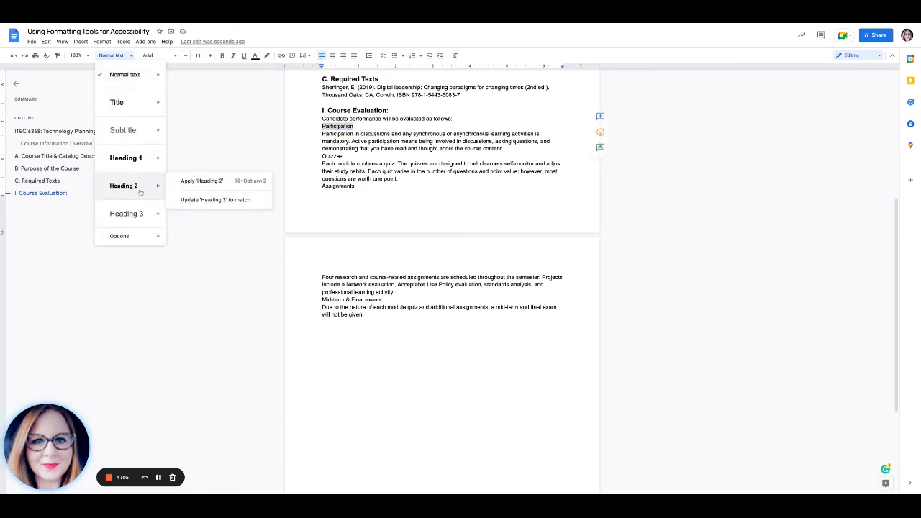
{"action": "left_click", "coordinate": [195, 181]}
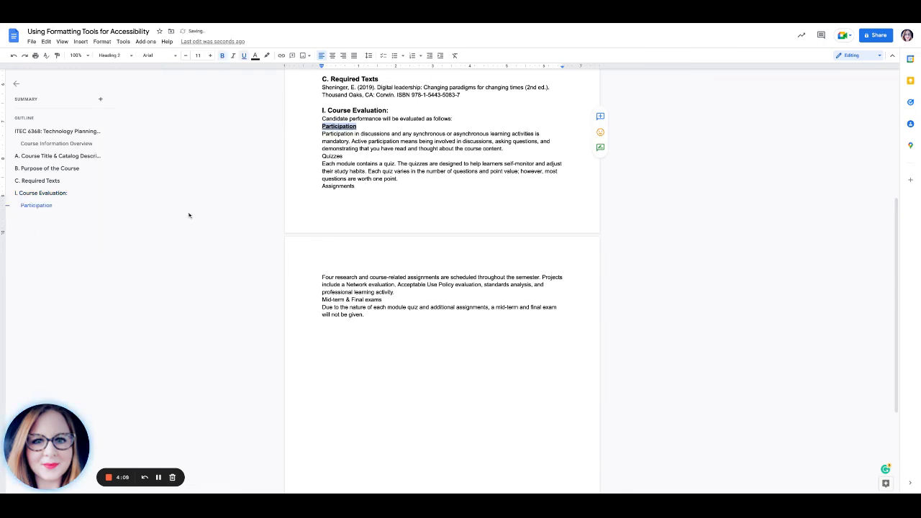
{"action": "double_click", "coordinate": [332, 156]}
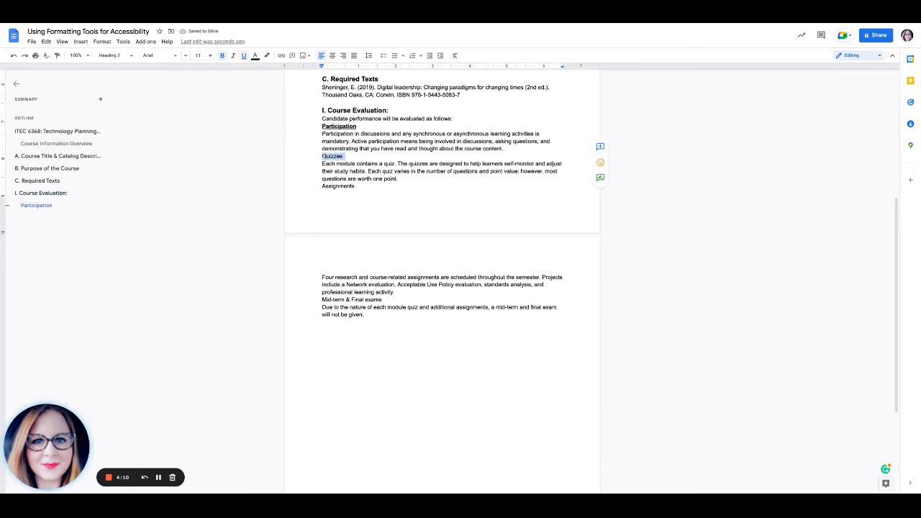
{"action": "left_click", "coordinate": [118, 56]}
{"action": "left_click", "coordinate": [194, 181]}
Step: Apply the Heading 2 style to the Assignments and "Mid-term & Final exams" lines
{"action": "left_click_drag", "start_coordinate": [322, 186], "coordinate": [335, 186]}
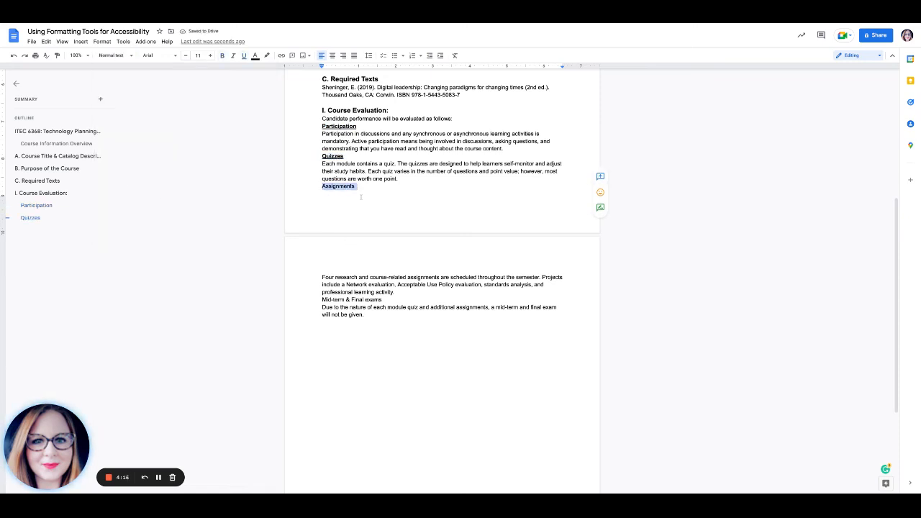
{"action": "left_click", "coordinate": [115, 55]}
{"action": "mouse_move", "coordinate": [123, 180]}
{"action": "left_click", "coordinate": [206, 181]}
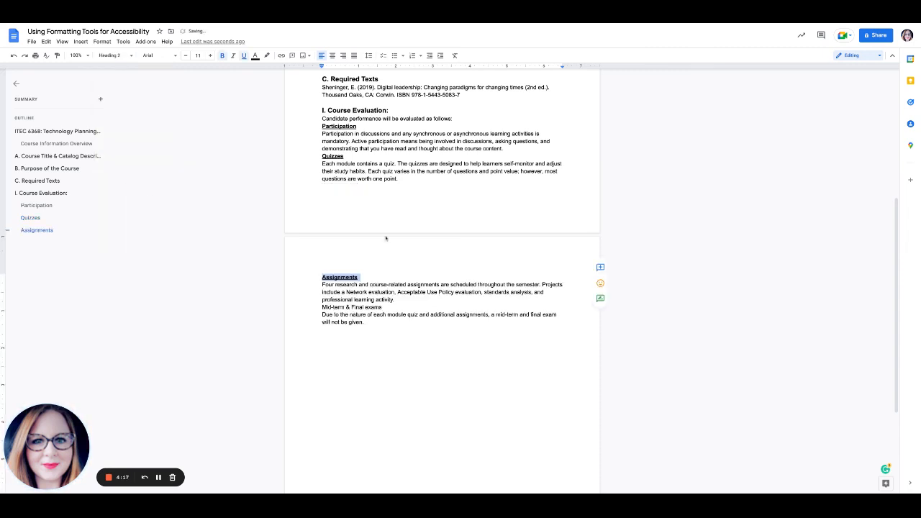
{"action": "scroll", "coordinate": [375, 243], "scroll_direction": "down", "scroll_amount": 1}
{"action": "left_click_drag", "start_coordinate": [382, 196], "coordinate": [321, 196]}
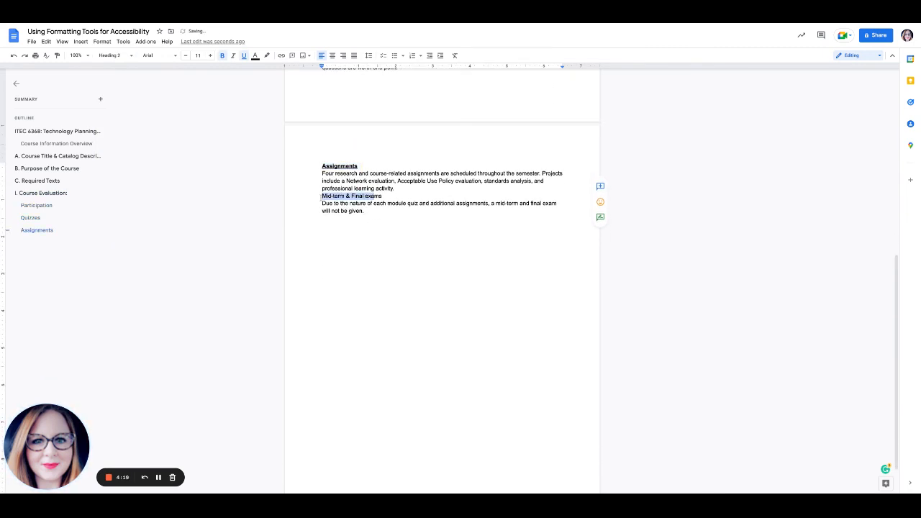
{"action": "left_click", "coordinate": [114, 56]}
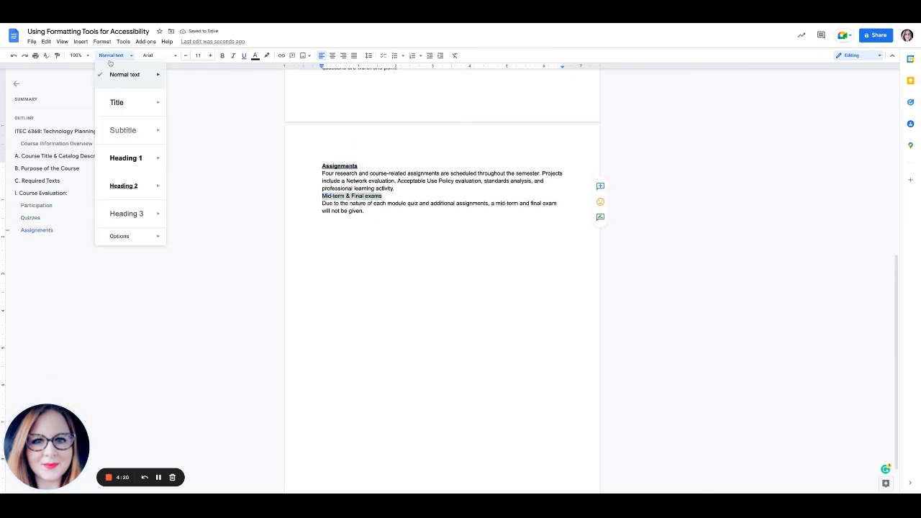
{"action": "left_click", "coordinate": [120, 187]}
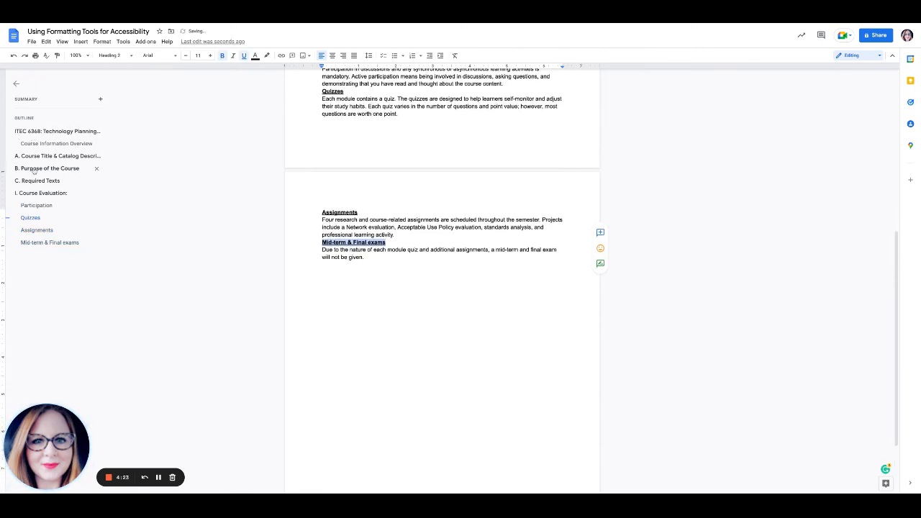
Step: Use the document outline to jump to the syllabus title, on to "Mid-term & Final exams", and back to the title
{"action": "left_click", "coordinate": [56, 131]}
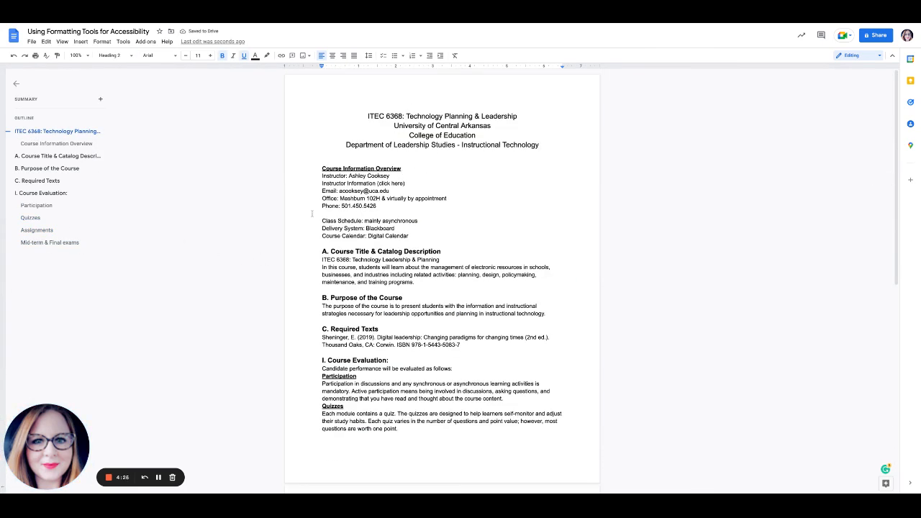
{"action": "left_click", "coordinate": [39, 243]}
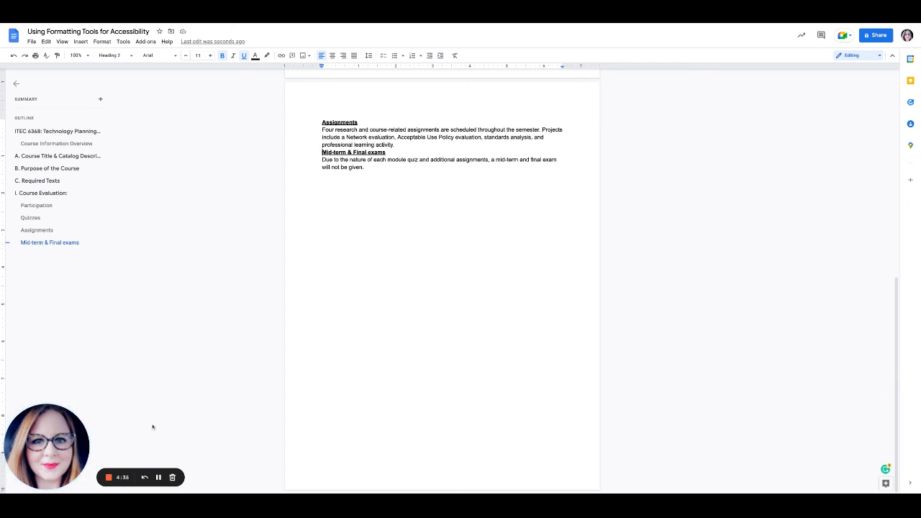
{"action": "left_click", "coordinate": [58, 131]}
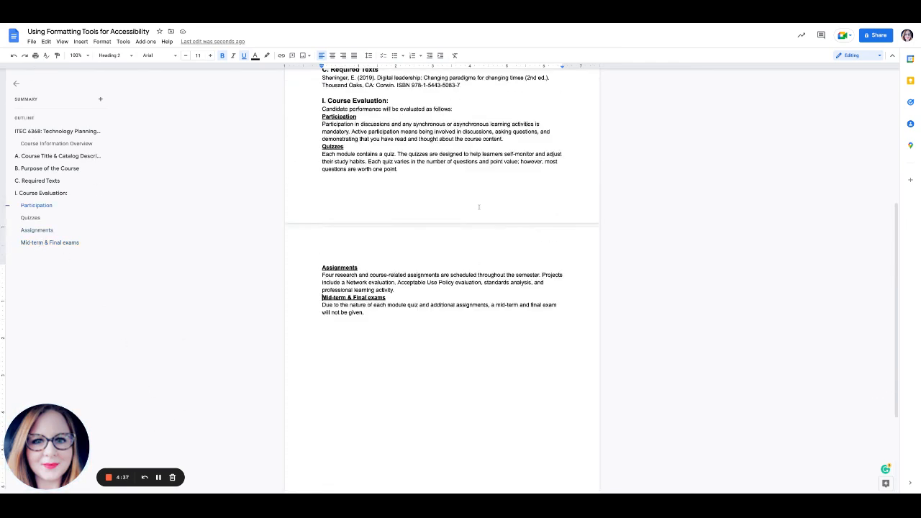